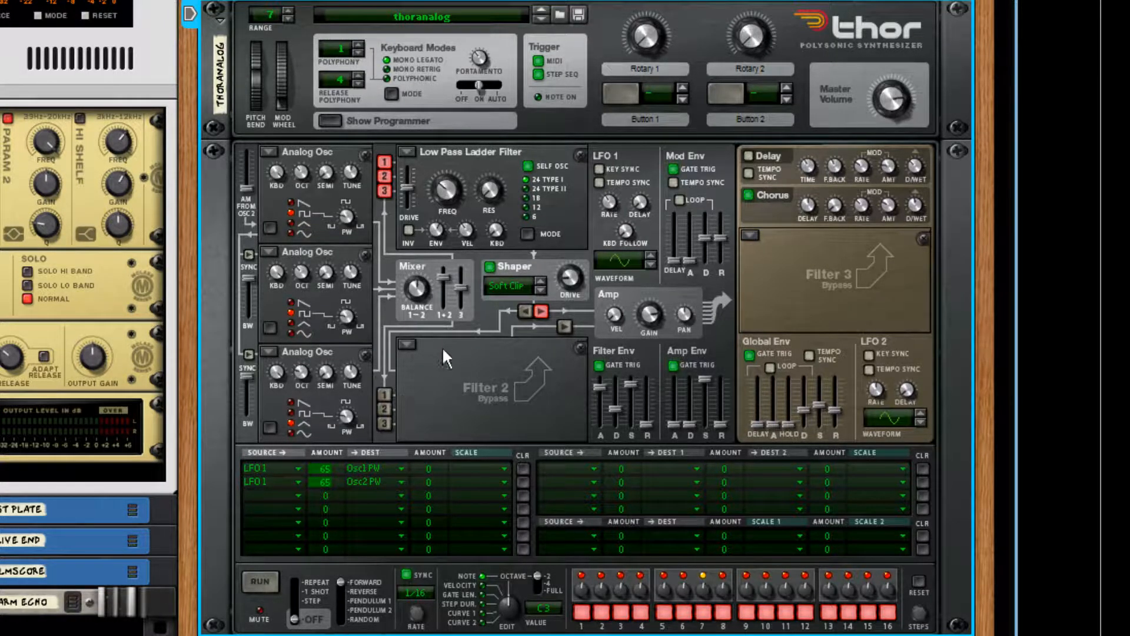
Step: Reset the Thor synthesizer from the thoranalog patch to the Init Patch
{"action": "right_click", "coordinate": [469, 373]}
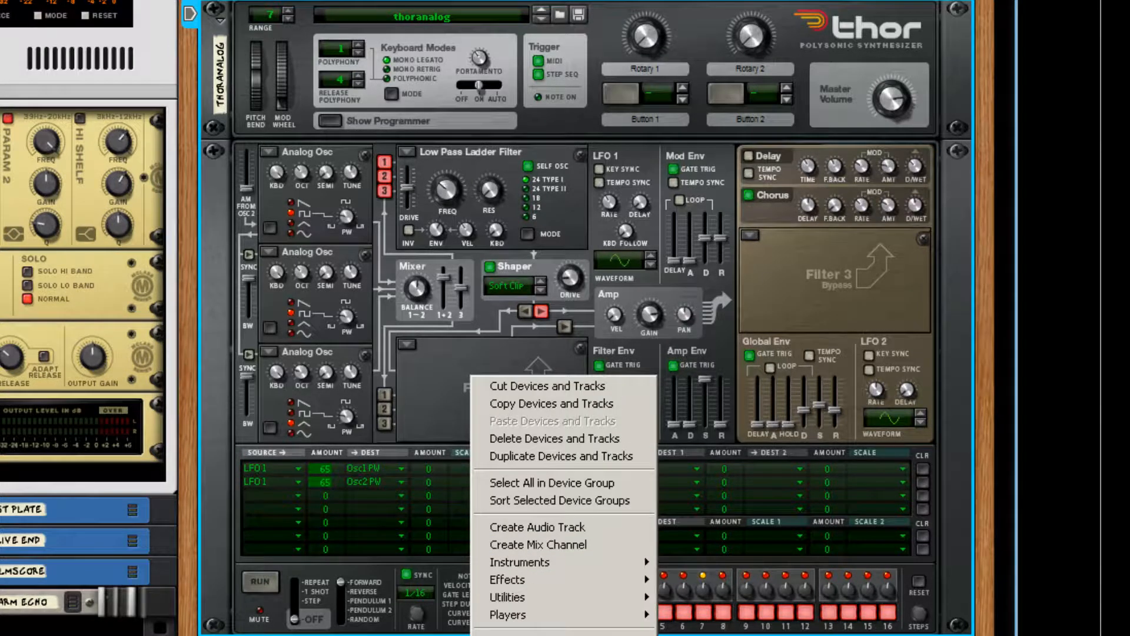
{"action": "left_click", "coordinate": [518, 635]}
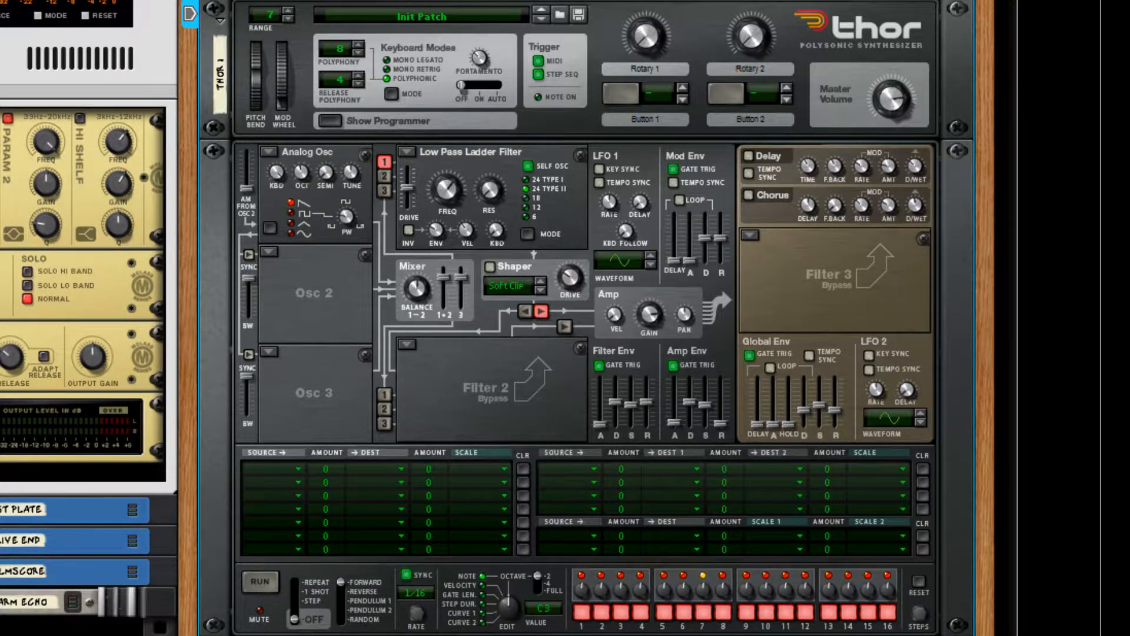
{"action": "left_click", "coordinate": [340, 301]}
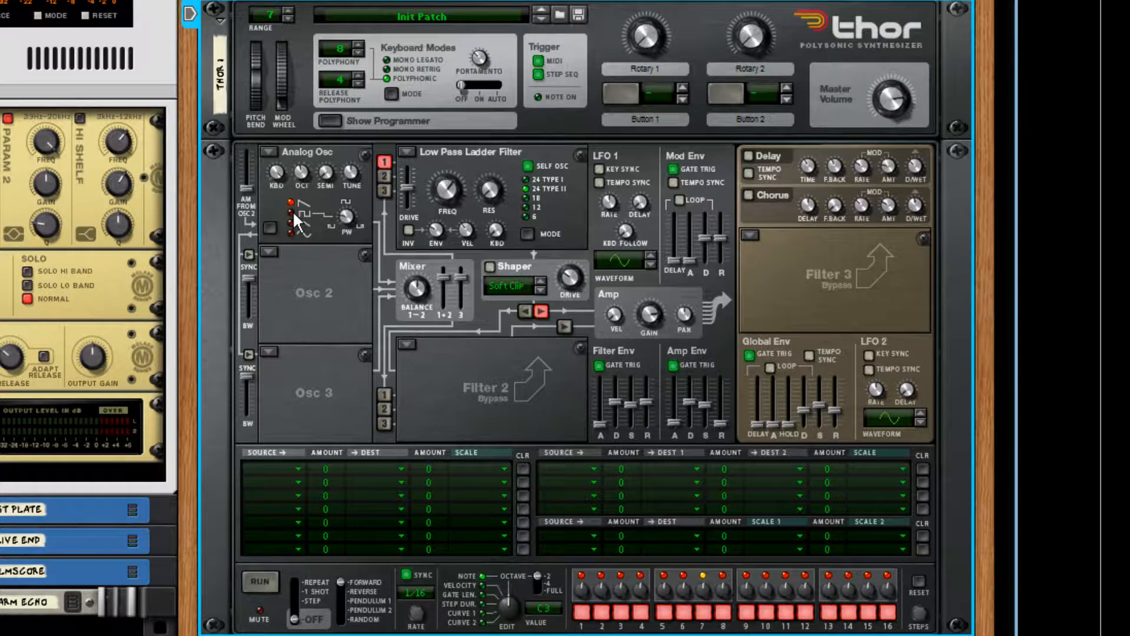
Step: Load a square-wave Analog oscillator into the Osc 2 slot and lower the octave of both oscillators, with Osc 2 at 3
{"action": "left_click", "coordinate": [269, 252]}
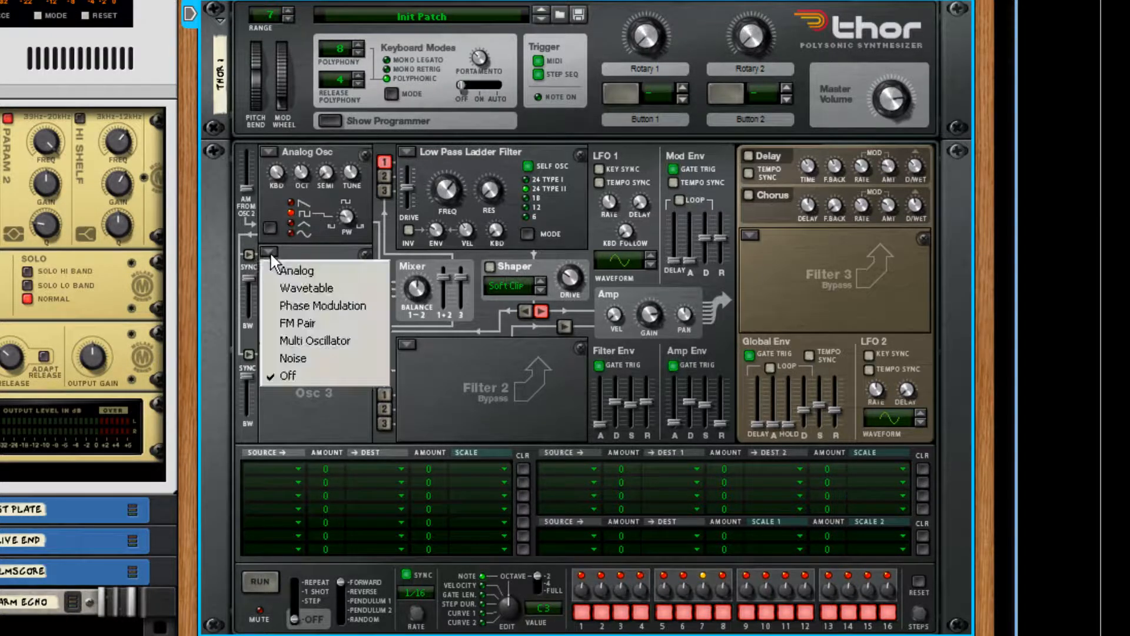
{"action": "left_click", "coordinate": [292, 263]}
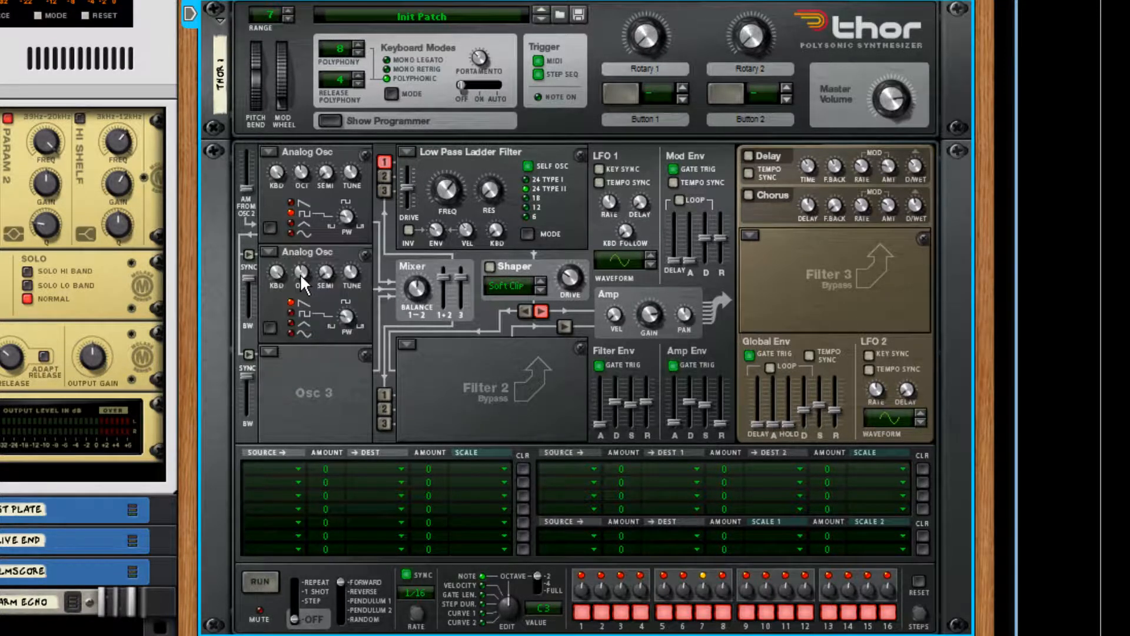
{"action": "left_click", "coordinate": [291, 313]}
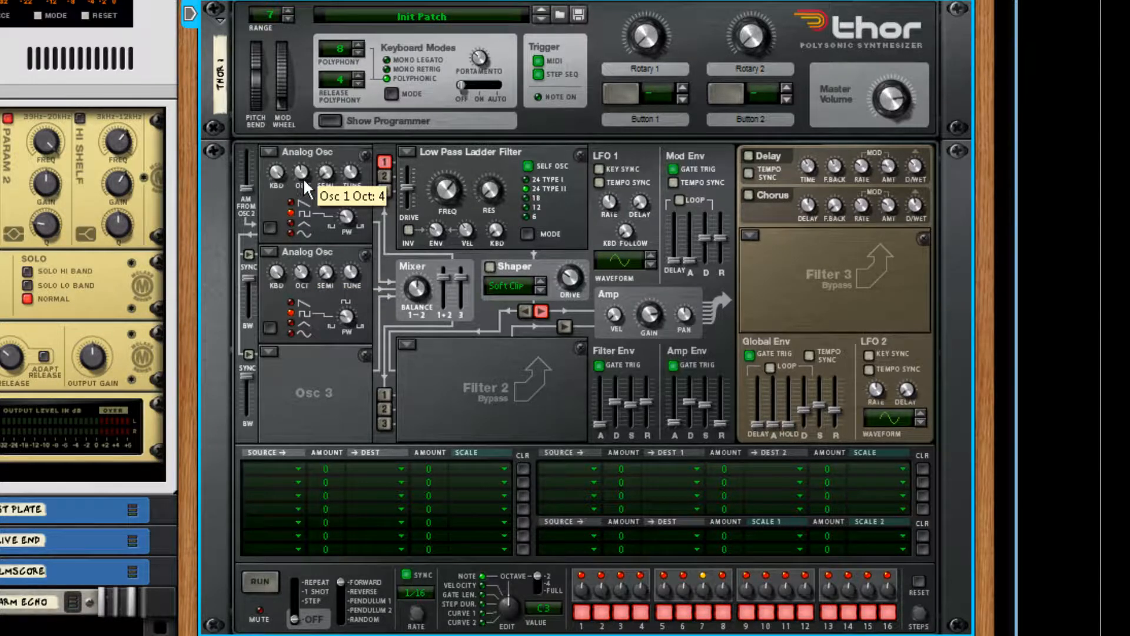
{"action": "left_click_drag", "start_coordinate": [305, 186], "coordinate": [304, 200]}
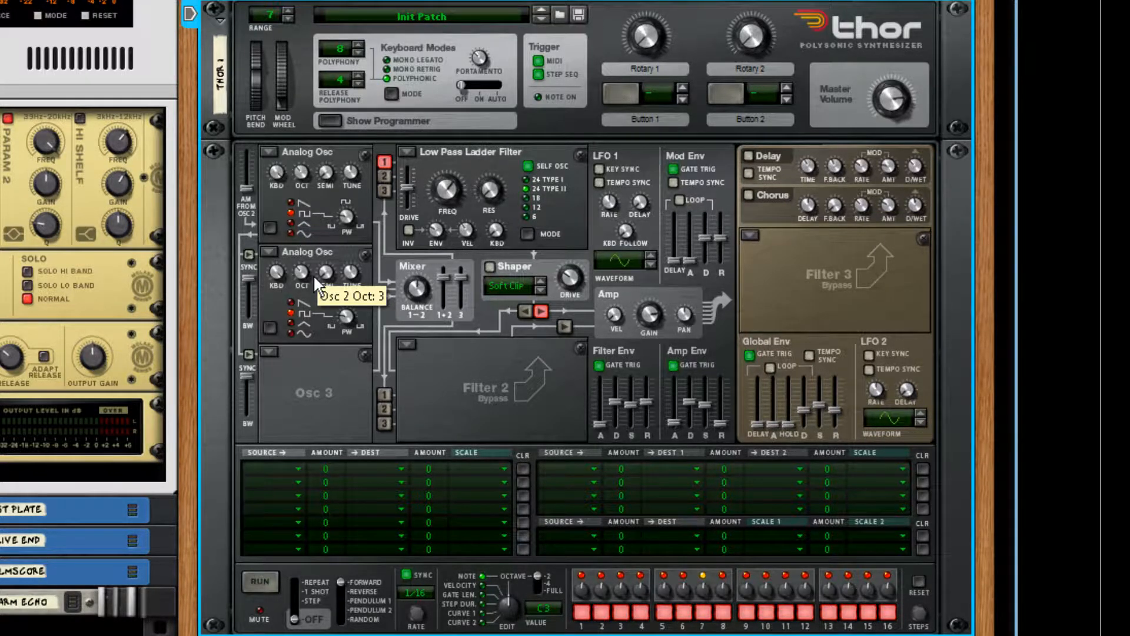
{"action": "left_click", "coordinate": [270, 153]}
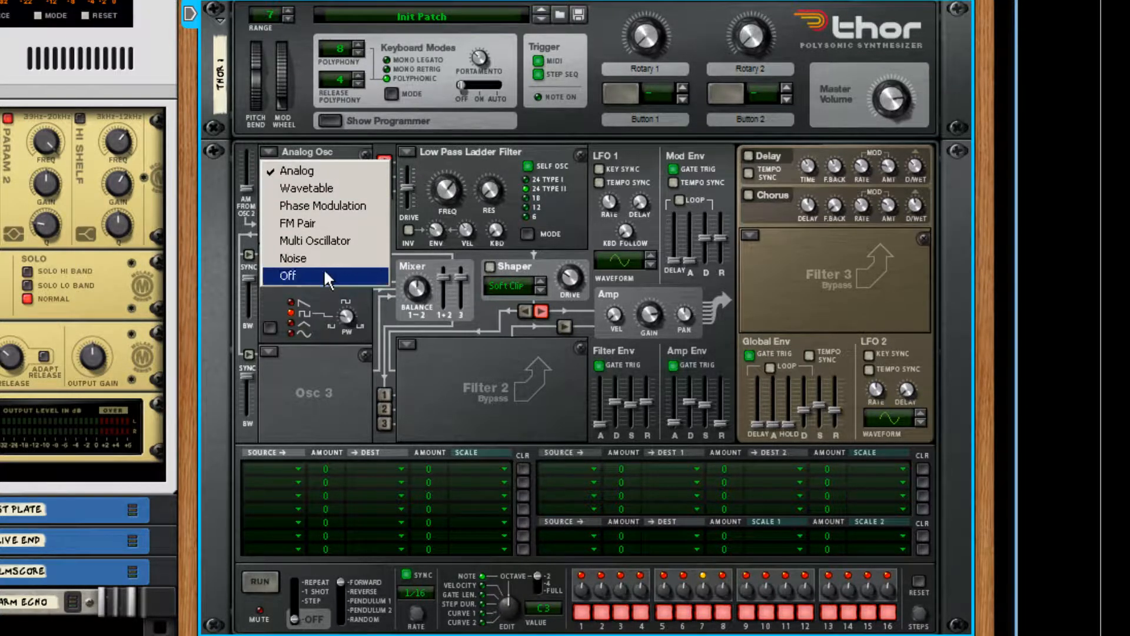
{"action": "left_click", "coordinate": [420, 150]}
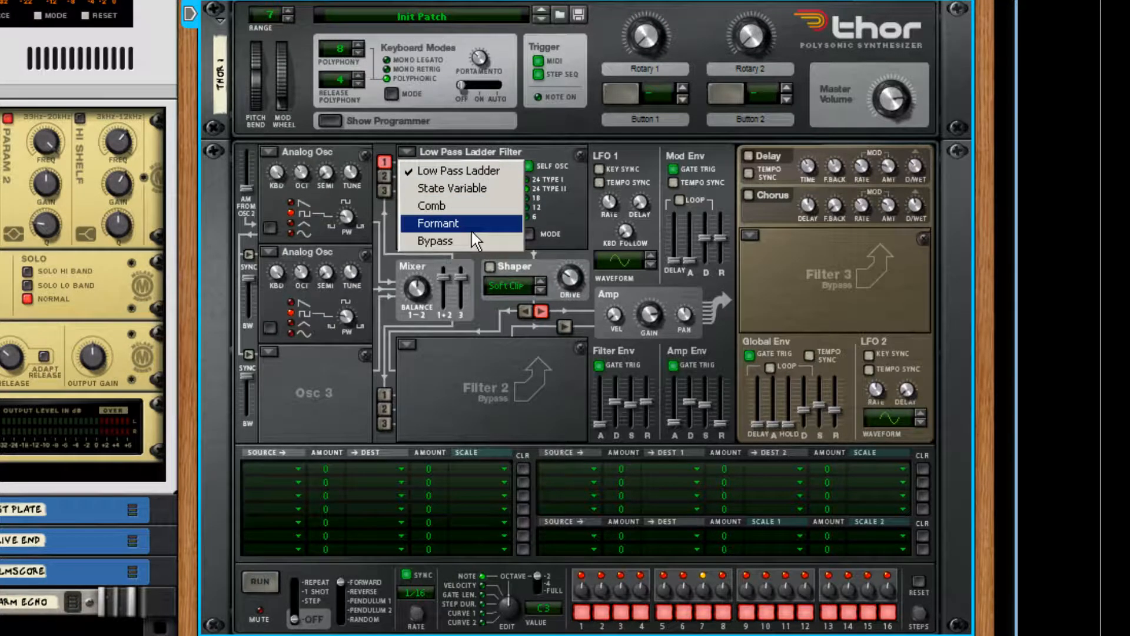
{"action": "left_click", "coordinate": [468, 372]}
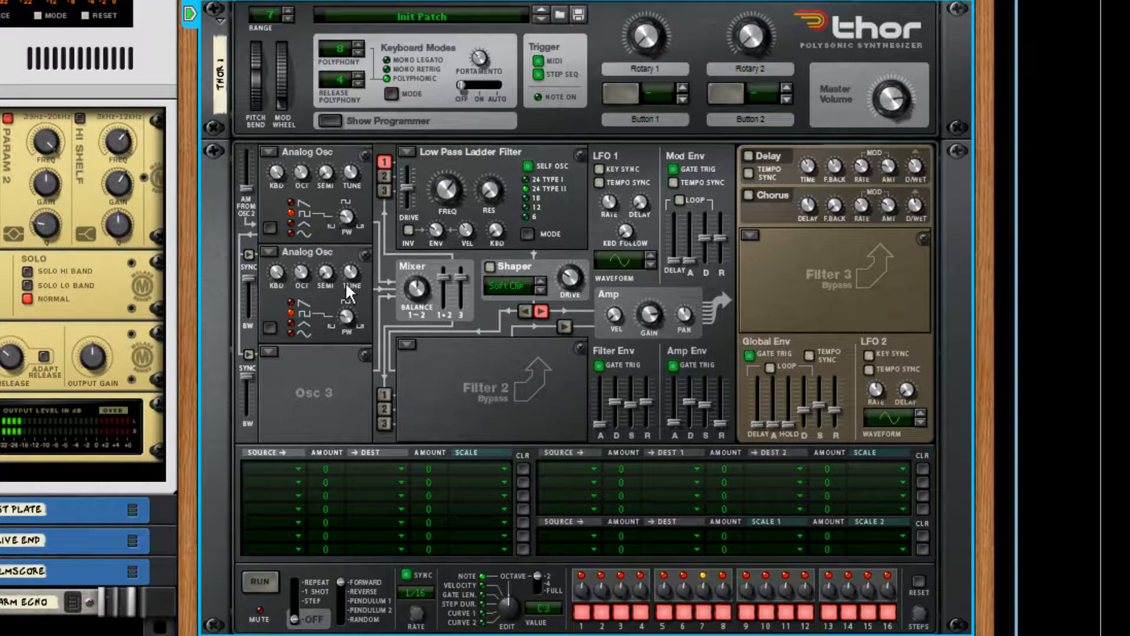
Step: Detune the two oscillators slightly against each other, with the Osc 2 tuning raised and the Osc 1 tuning lowered
{"action": "left_click_drag", "start_coordinate": [355, 271], "coordinate": [357, 262]}
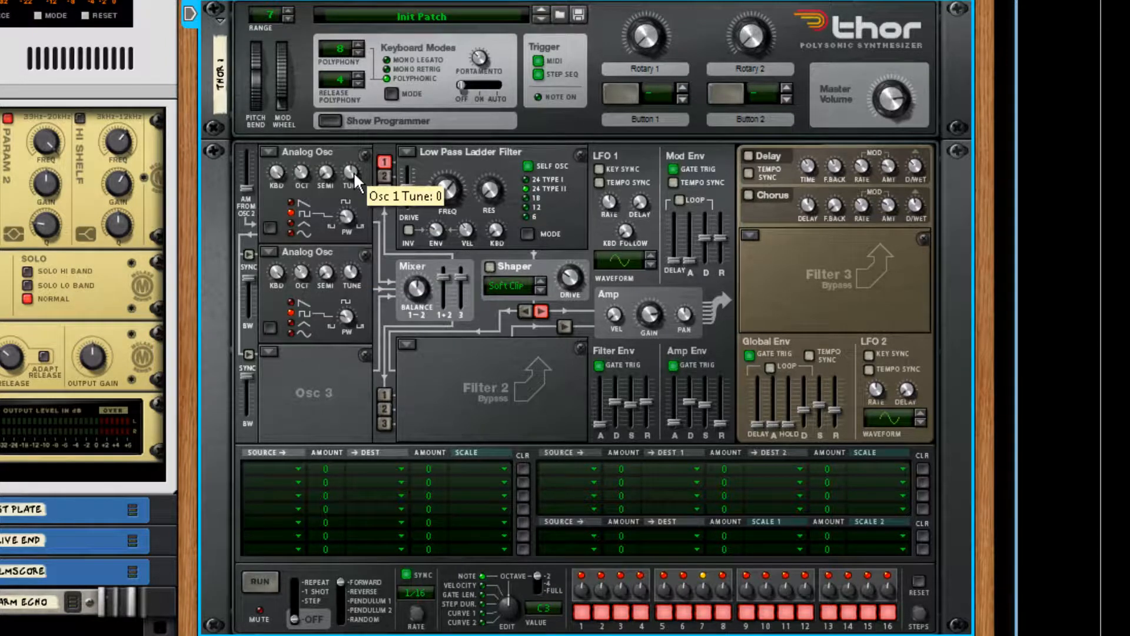
{"action": "left_click_drag", "start_coordinate": [353, 171], "coordinate": [351, 207]}
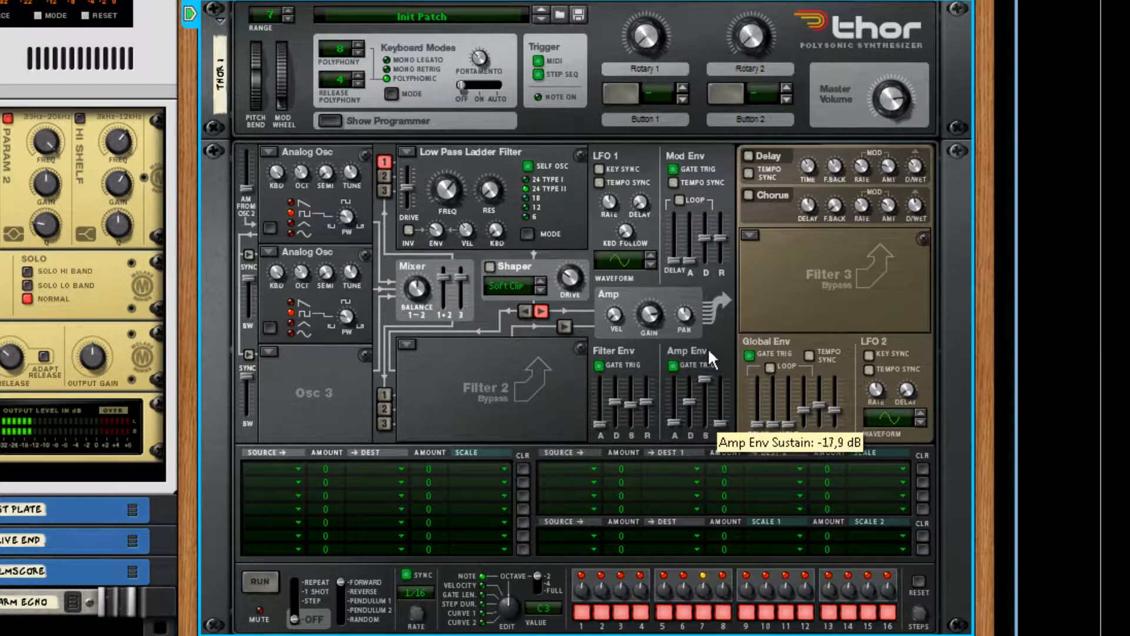
Step: Shape the Amp Env with a high sustain, a minimal decay and a very short attack
{"action": "left_click_drag", "start_coordinate": [705, 404], "coordinate": [704, 379]}
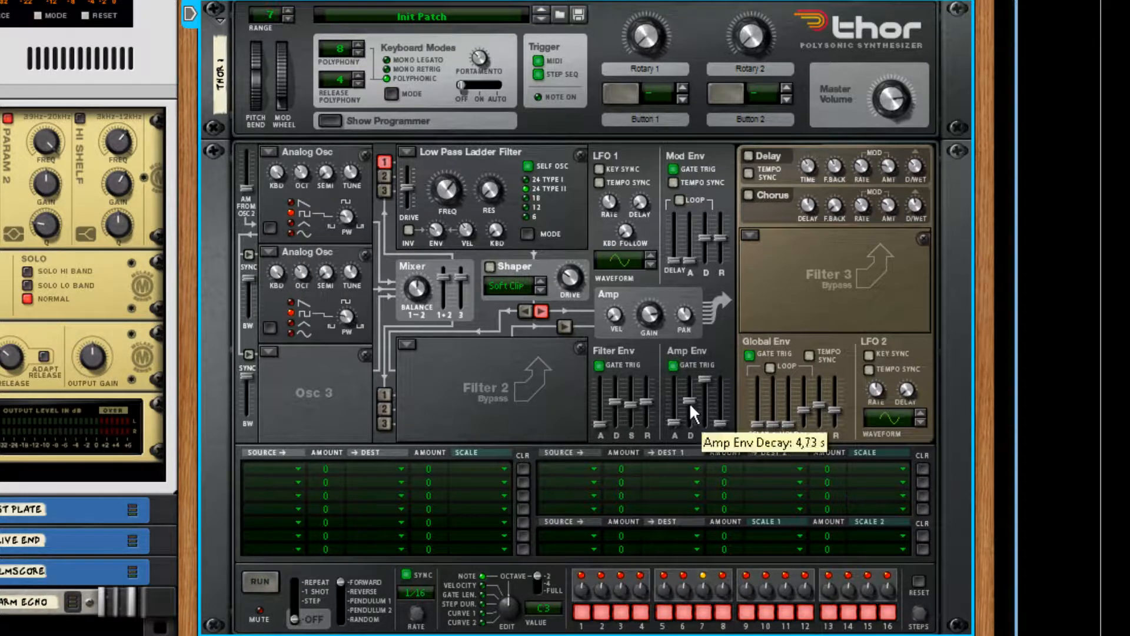
{"action": "left_click_drag", "start_coordinate": [690, 401], "coordinate": [690, 423]}
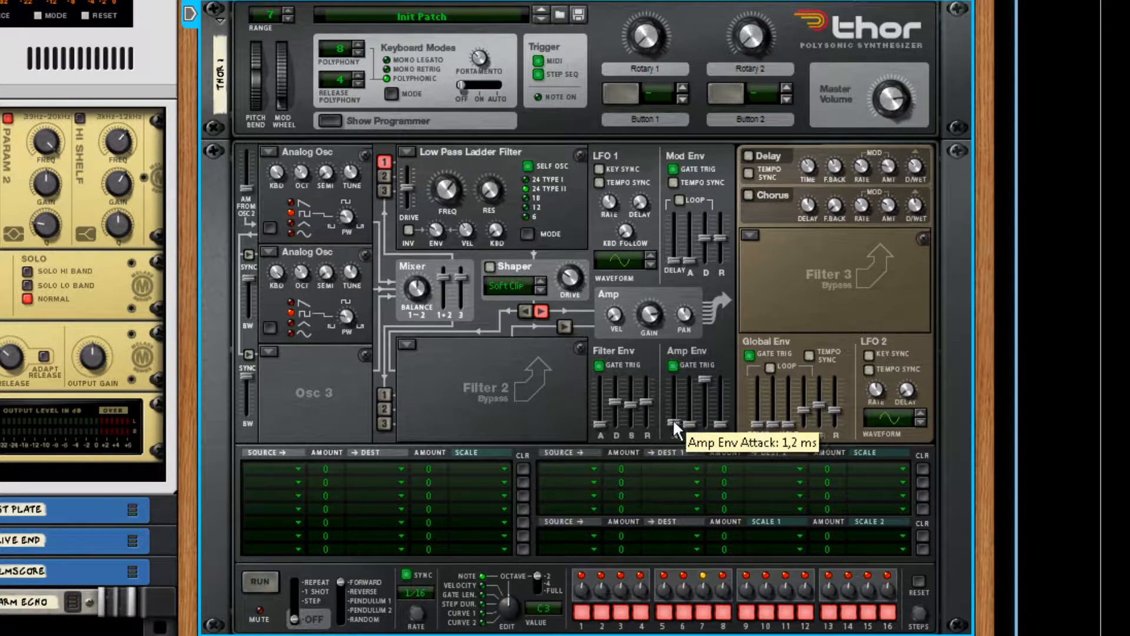
{"action": "left_click_drag", "start_coordinate": [675, 430], "coordinate": [675, 427]}
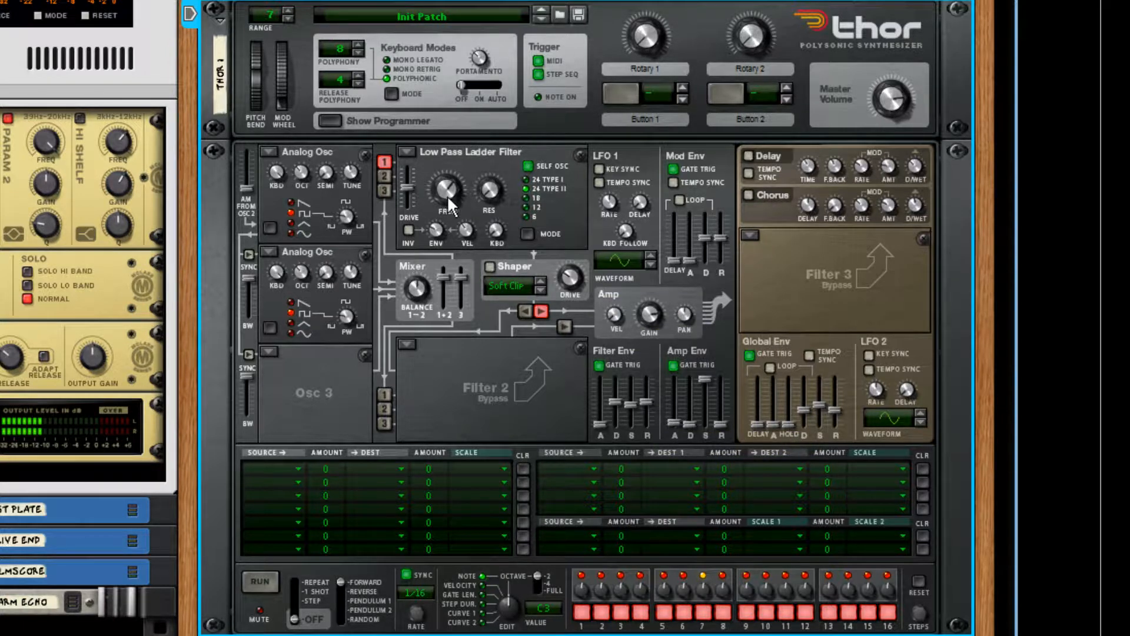
Step: Lower the cutoff frequency of the Low Pass Ladder Filter and route Osc 2 into Filter 1
{"action": "mouse_move", "coordinate": [451, 197]}
{"action": "left_mouse_down"}
{"action": "mouse_move", "coordinate": [450, 245]}
{"action": "mouse_move", "coordinate": [447, 202]}
{"action": "left_mouse_up"}
{"action": "left_click", "coordinate": [384, 175]}
Step: Switch the Low Pass Ladder Filter to the 24 Type I slope and fine-tune its cutoff frequency
{"action": "left_click", "coordinate": [527, 188]}
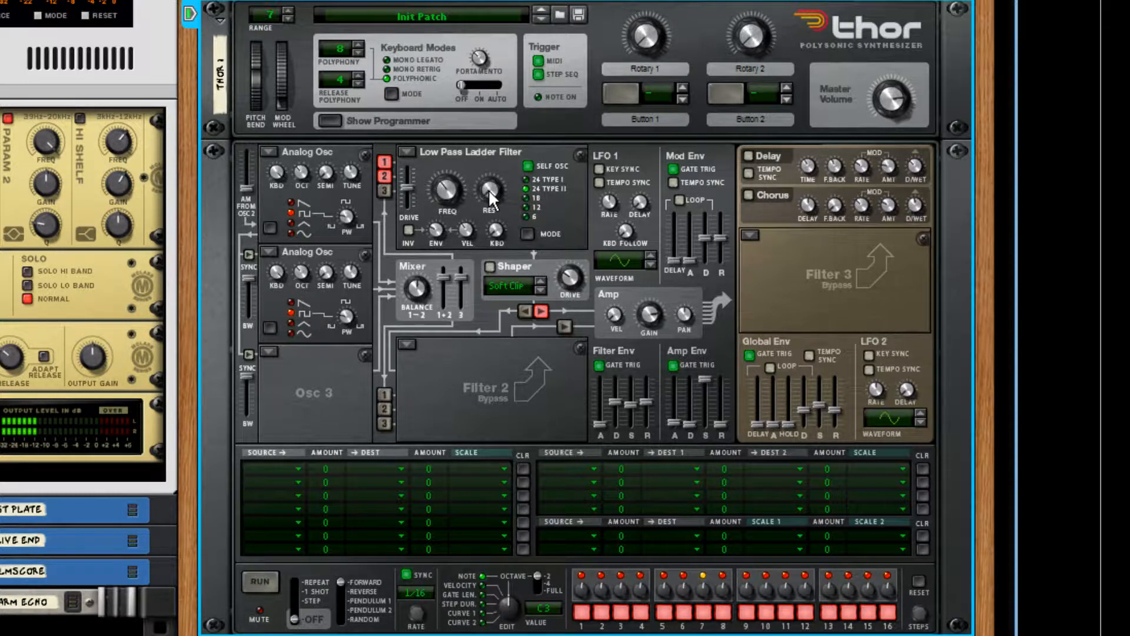
{"action": "left_click", "coordinate": [524, 180]}
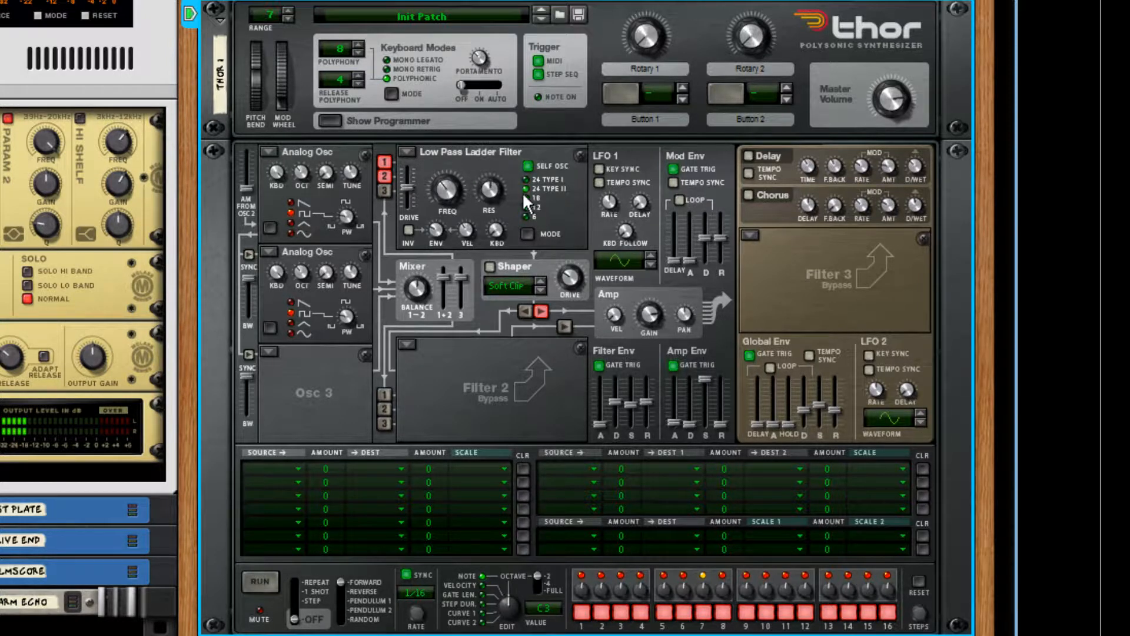
{"action": "left_click", "coordinate": [526, 179]}
{"action": "mouse_move", "coordinate": [447, 203]}
{"action": "left_mouse_down"}
{"action": "mouse_move", "coordinate": [456, 175]}
{"action": "mouse_move", "coordinate": [450, 192]}
{"action": "mouse_move", "coordinate": [451, 181]}
{"action": "mouse_move", "coordinate": [495, 193]}
{"action": "mouse_move", "coordinate": [493, 211]}
{"action": "mouse_move", "coordinate": [445, 205]}
{"action": "mouse_move", "coordinate": [446, 196]}
{"action": "left_mouse_up"}
{"action": "left_click_drag", "start_coordinate": [444, 189], "coordinate": [443, 185]}
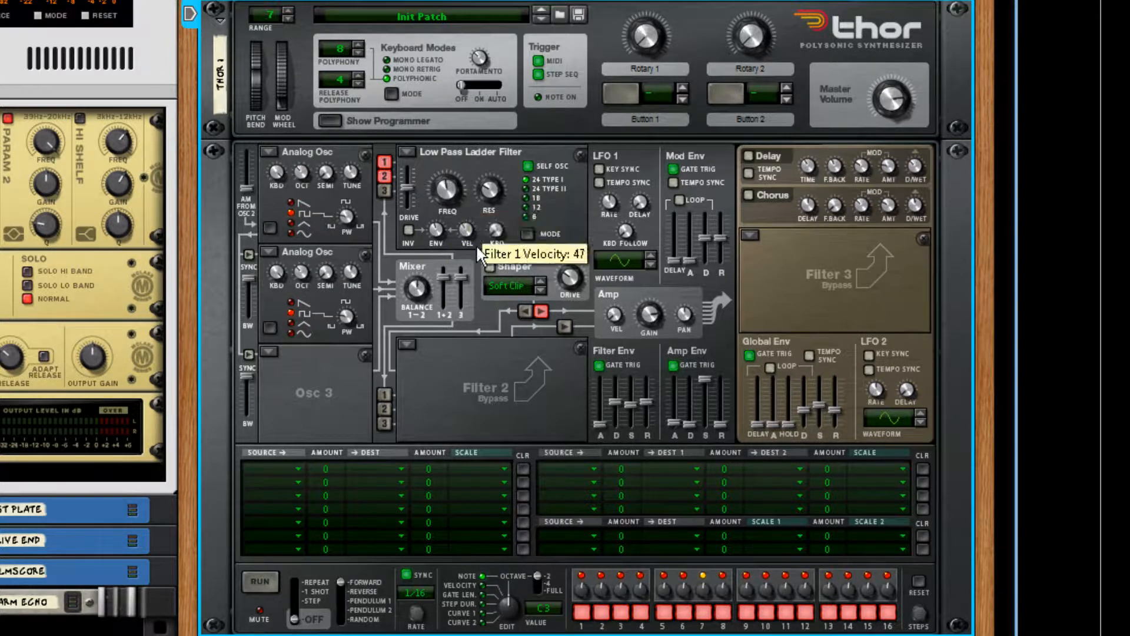
Step: Shape the Filter Env with long attack, 316 ms decay, high sustain and 23.5 ms release, and adjust Filter 1's cutoff and envelope amount
{"action": "left_click_drag", "start_coordinate": [444, 232], "coordinate": [444, 229]}
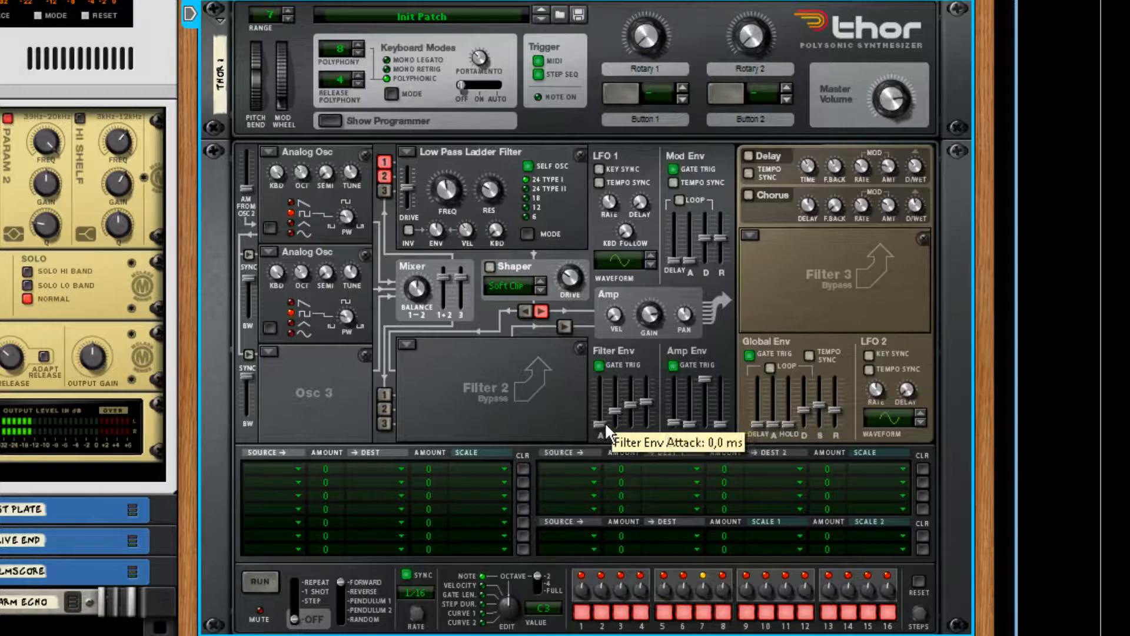
{"action": "mouse_move", "coordinate": [602, 422]}
{"action": "left_mouse_down"}
{"action": "mouse_move", "coordinate": [600, 386]}
{"action": "mouse_move", "coordinate": [614, 413]}
{"action": "left_mouse_up"}
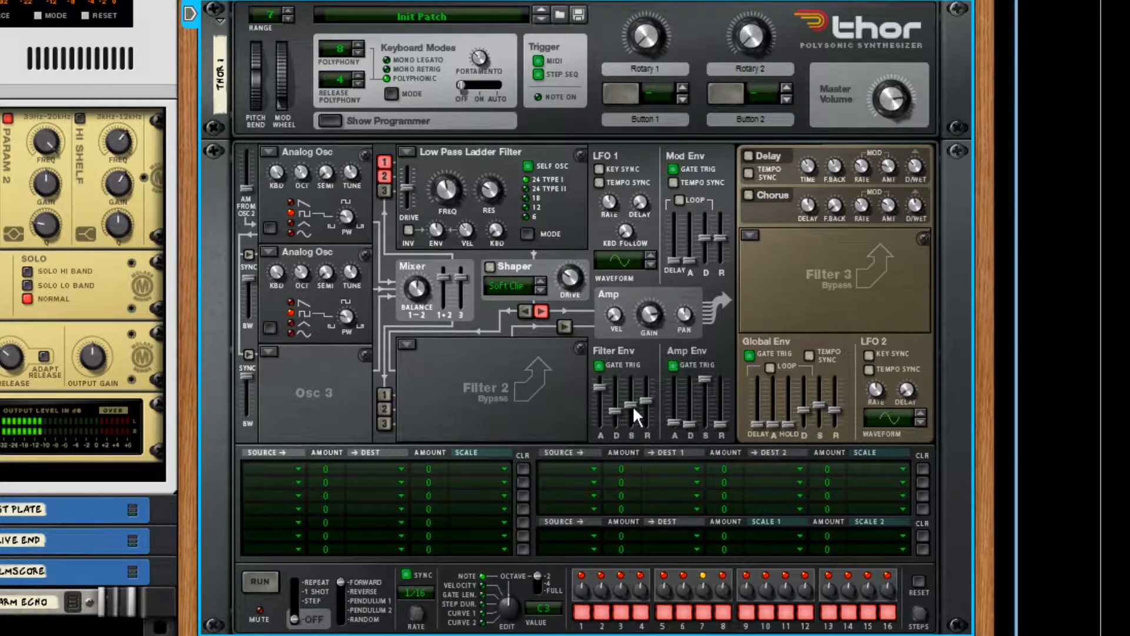
{"action": "left_click_drag", "start_coordinate": [633, 387], "coordinate": [648, 424]}
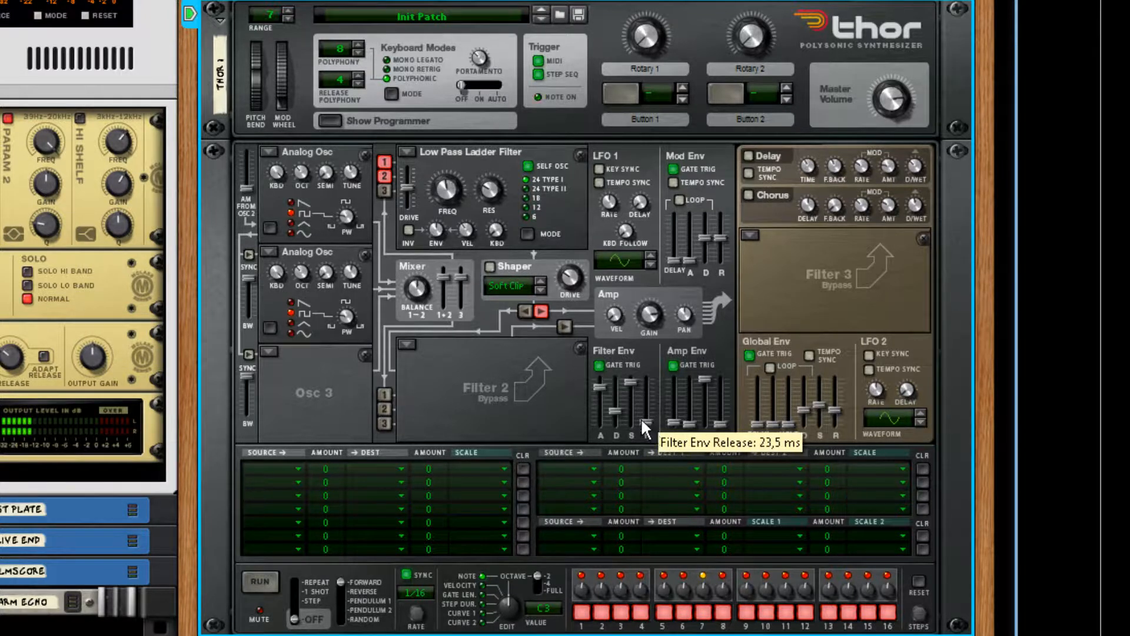
{"action": "left_click_drag", "start_coordinate": [600, 390], "coordinate": [615, 419]}
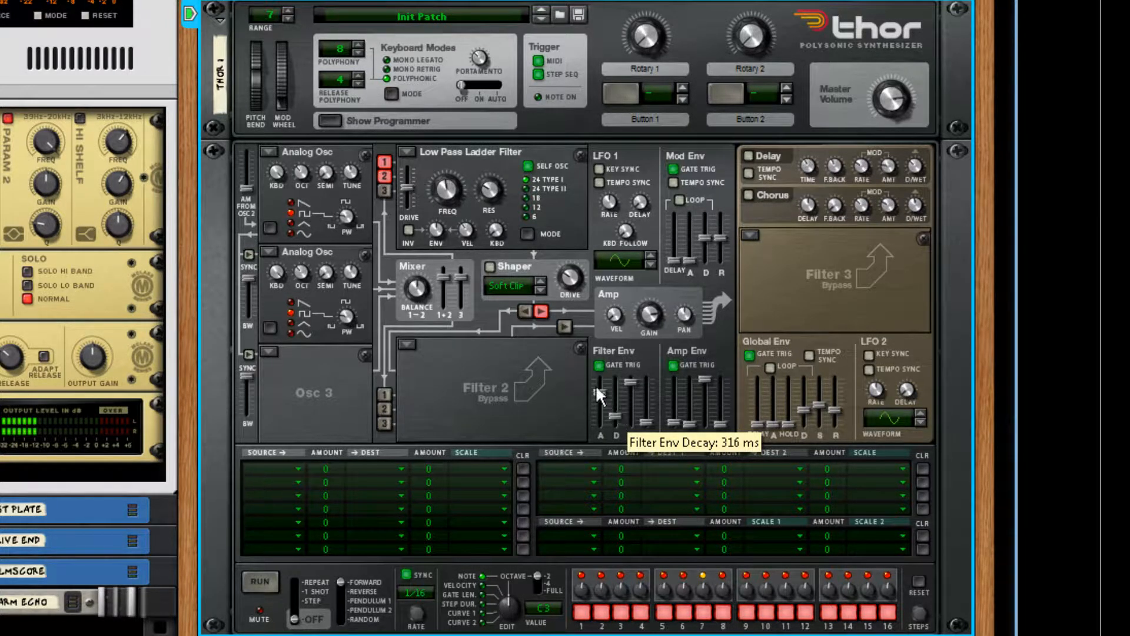
{"action": "left_click_drag", "start_coordinate": [447, 196], "coordinate": [439, 228]}
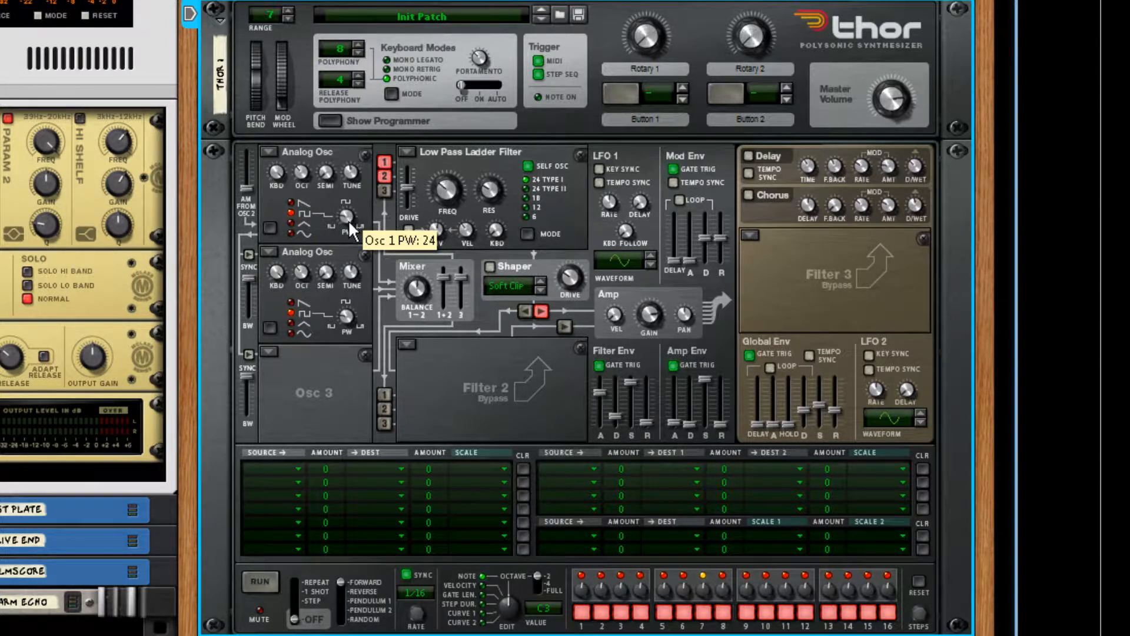
Step: Route LFO 1 to the pulse width of Osc 1 in the first modulation matrix row
{"action": "left_click", "coordinate": [274, 469]}
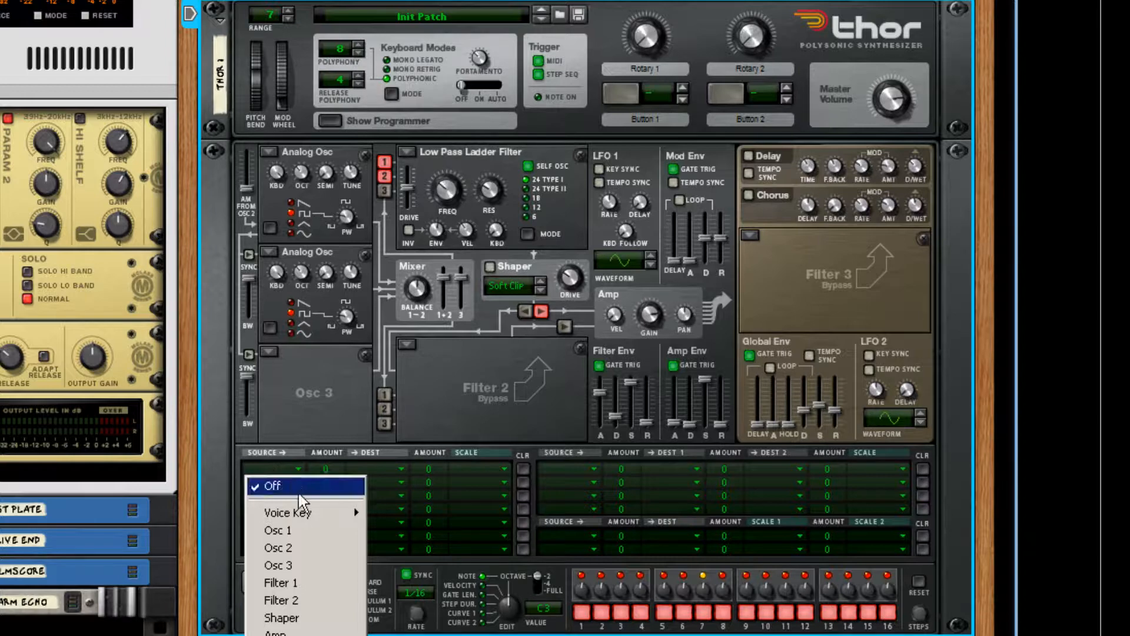
{"action": "mouse_move", "coordinate": [309, 515]}
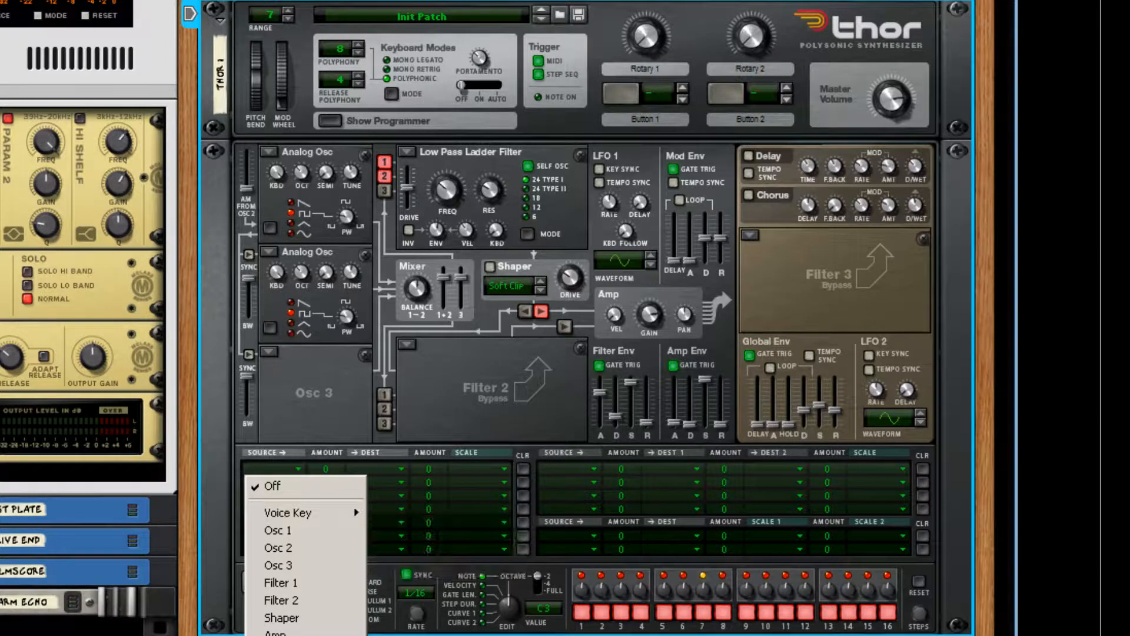
{"action": "left_click", "coordinate": [288, 635]}
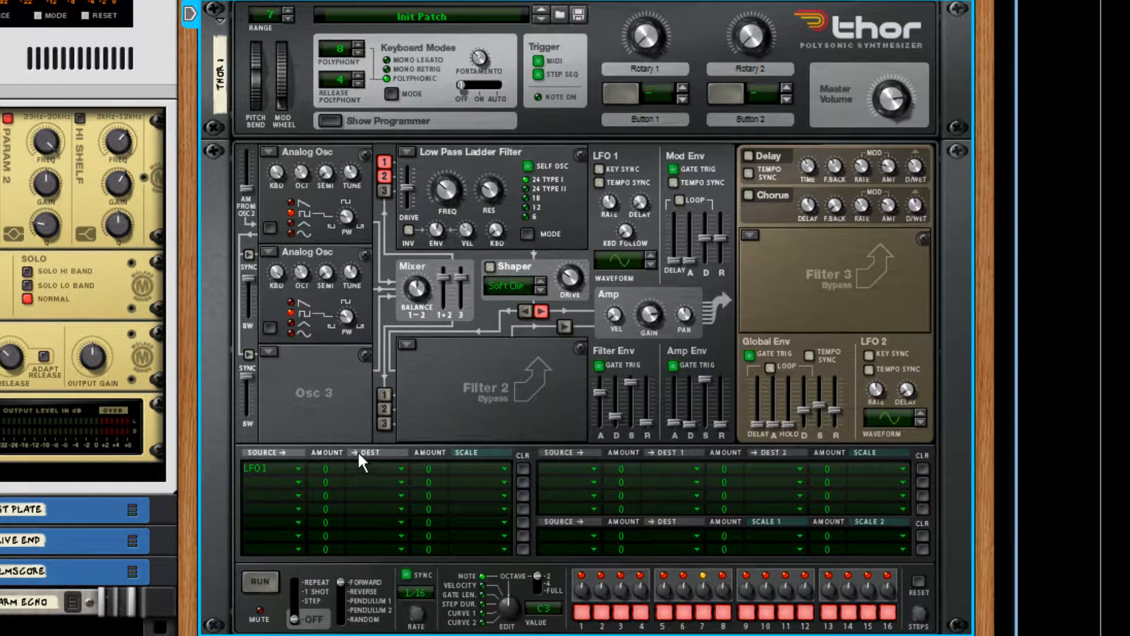
{"action": "left_click", "coordinate": [361, 468]}
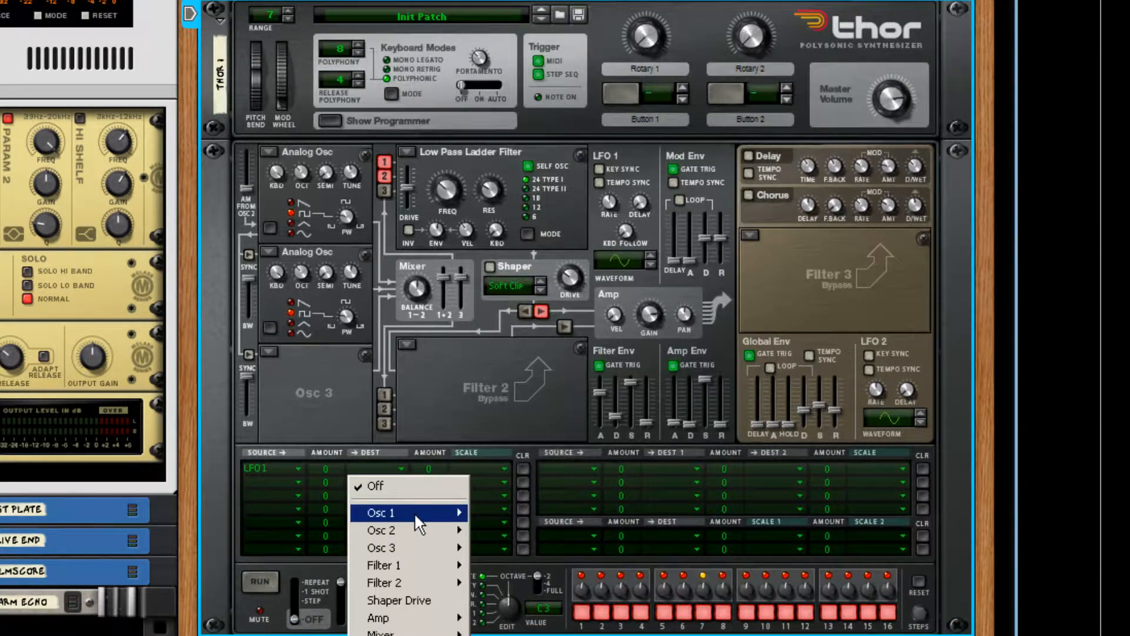
{"action": "mouse_move", "coordinate": [414, 512]}
{"action": "left_click", "coordinate": [531, 544]}
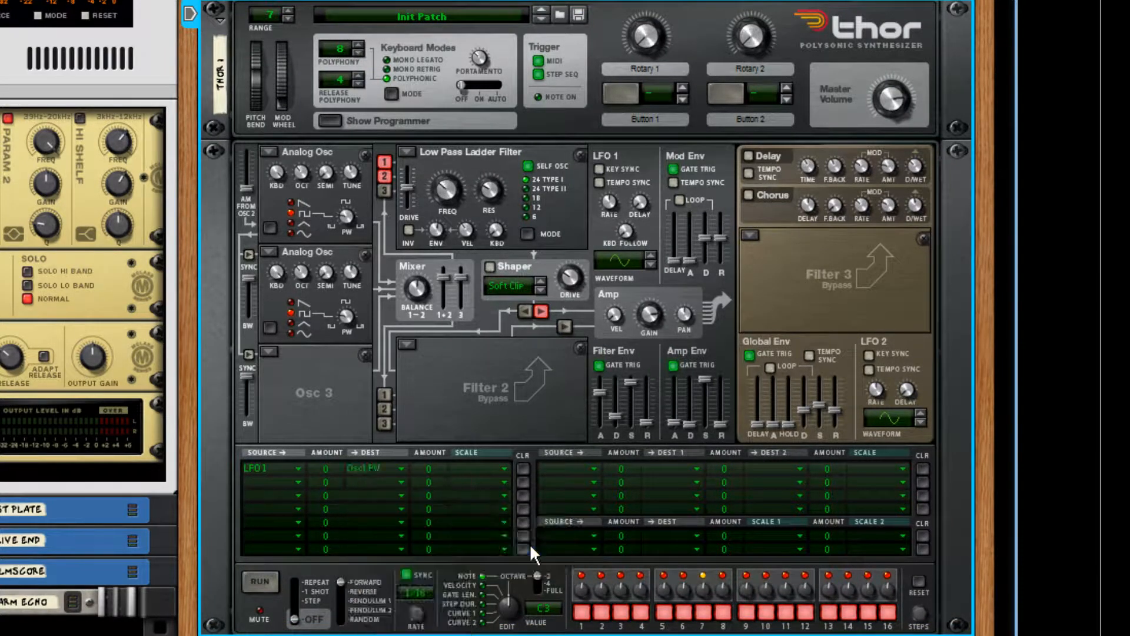
Step: Route LFO 1 to the pulse width of Osc 2 in the second modulation matrix row
{"action": "left_click", "coordinate": [277, 482]}
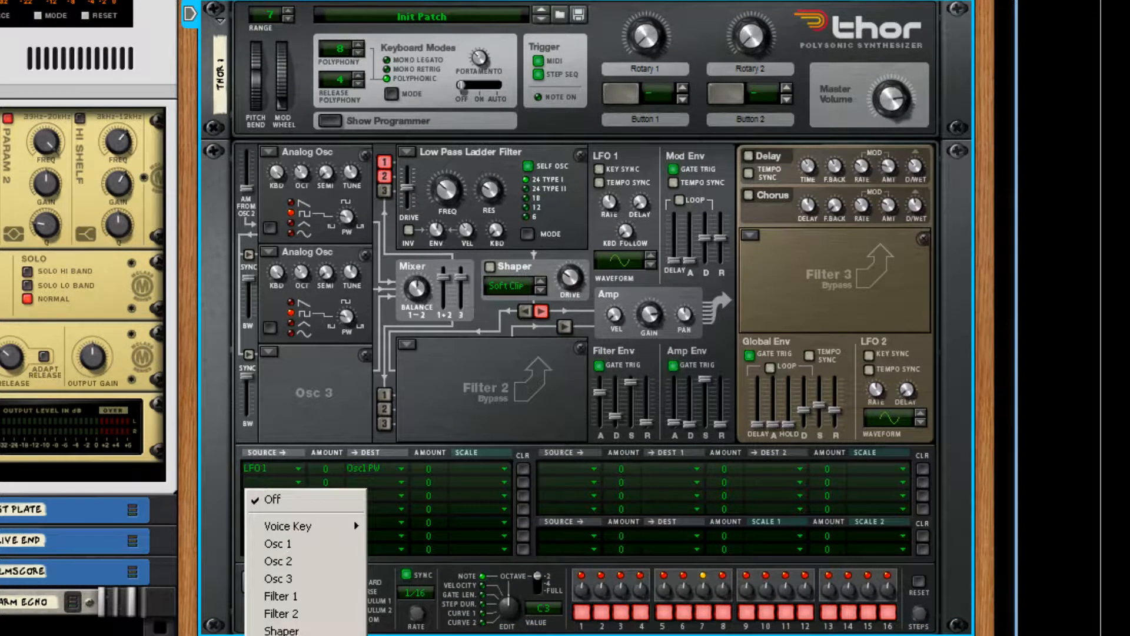
{"action": "left_click", "coordinate": [277, 629]}
{"action": "left_click", "coordinate": [362, 480]}
{"action": "mouse_move", "coordinate": [422, 540]}
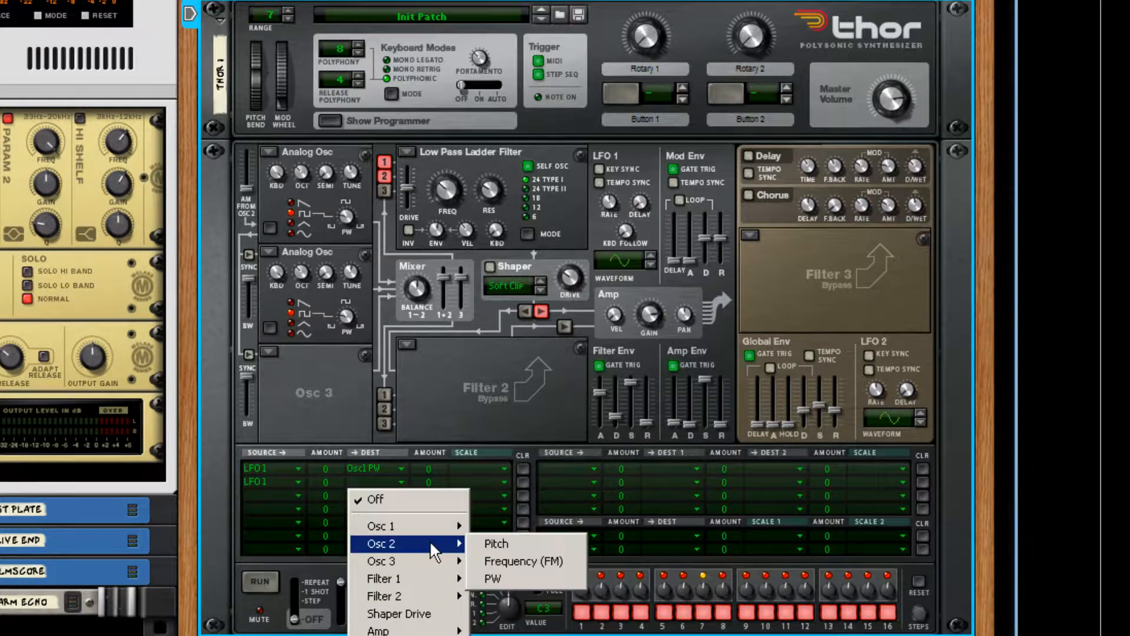
{"action": "left_click", "coordinate": [484, 575]}
Step: Set both pulse-width modulation amounts to 65 and slow down the rate of LFO 1
{"action": "left_click_drag", "start_coordinate": [338, 461], "coordinate": [341, 388]}
{"action": "left_click_drag", "start_coordinate": [341, 481], "coordinate": [346, 404]}
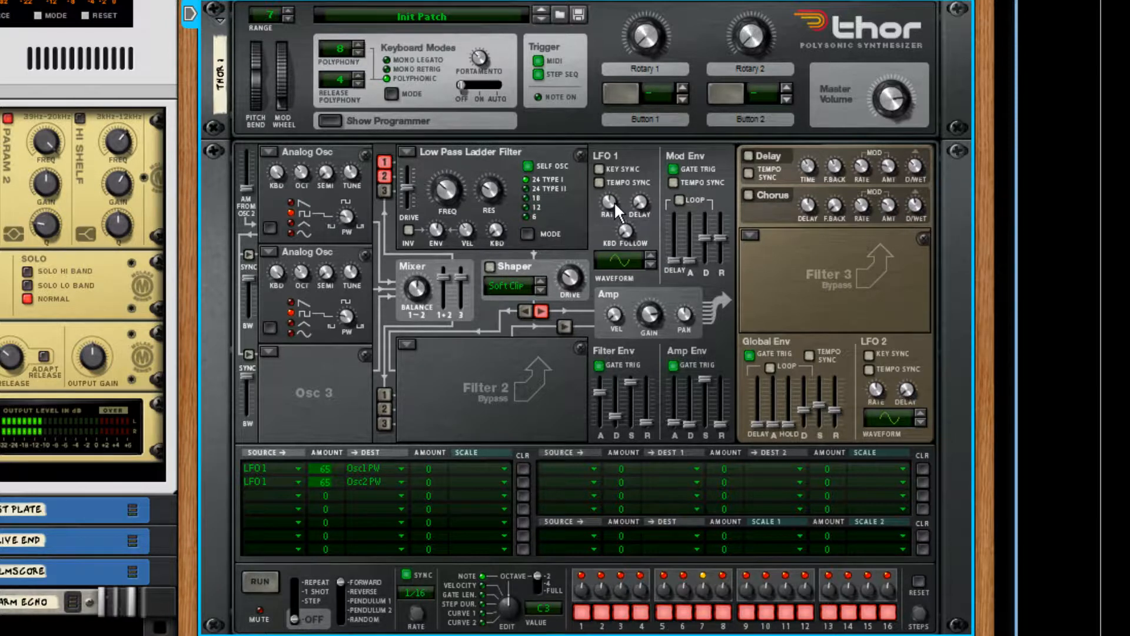
{"action": "mouse_move", "coordinate": [613, 201]}
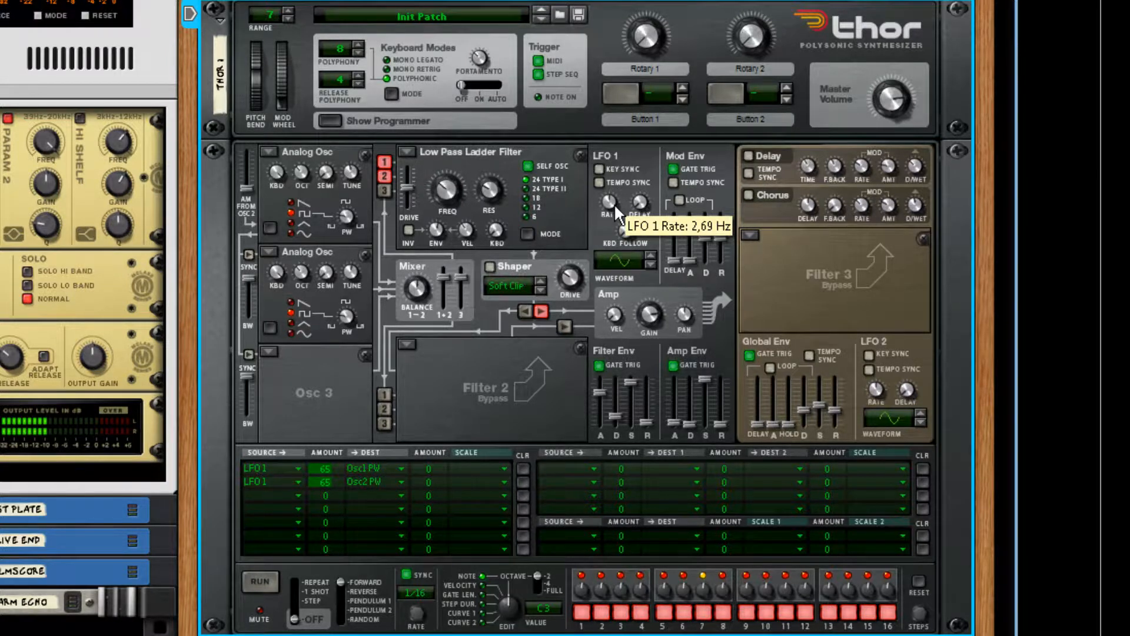
{"action": "left_click_drag", "start_coordinate": [618, 225], "coordinate": [620, 246]}
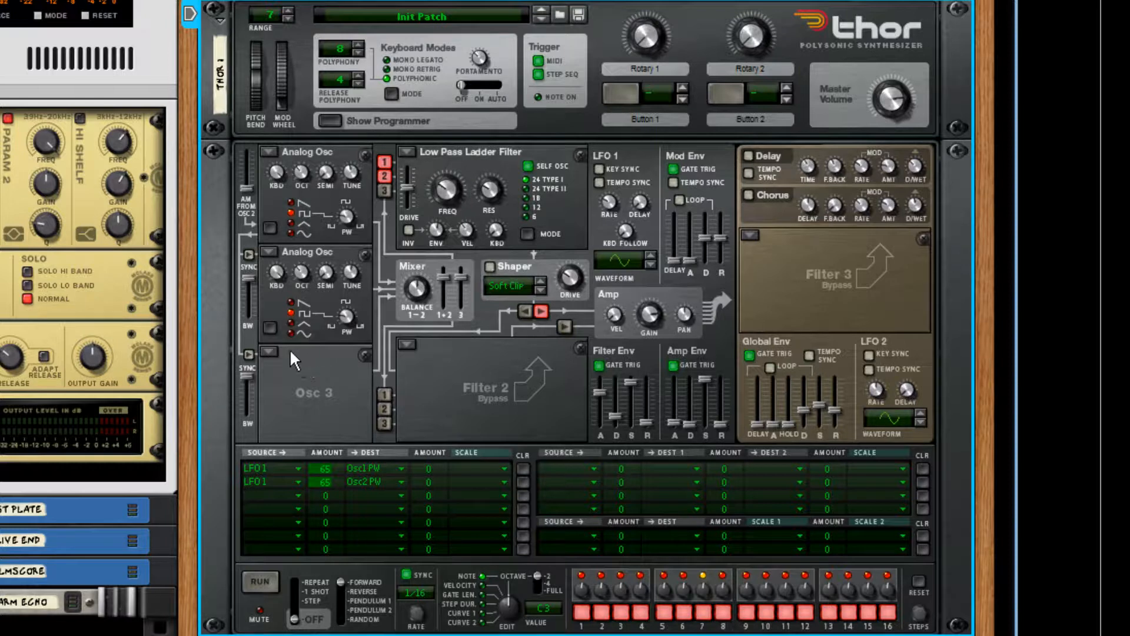
Step: Load an Analog oscillator into the Osc 3 slot and set it to the triangle wave
{"action": "left_click", "coordinate": [268, 352]}
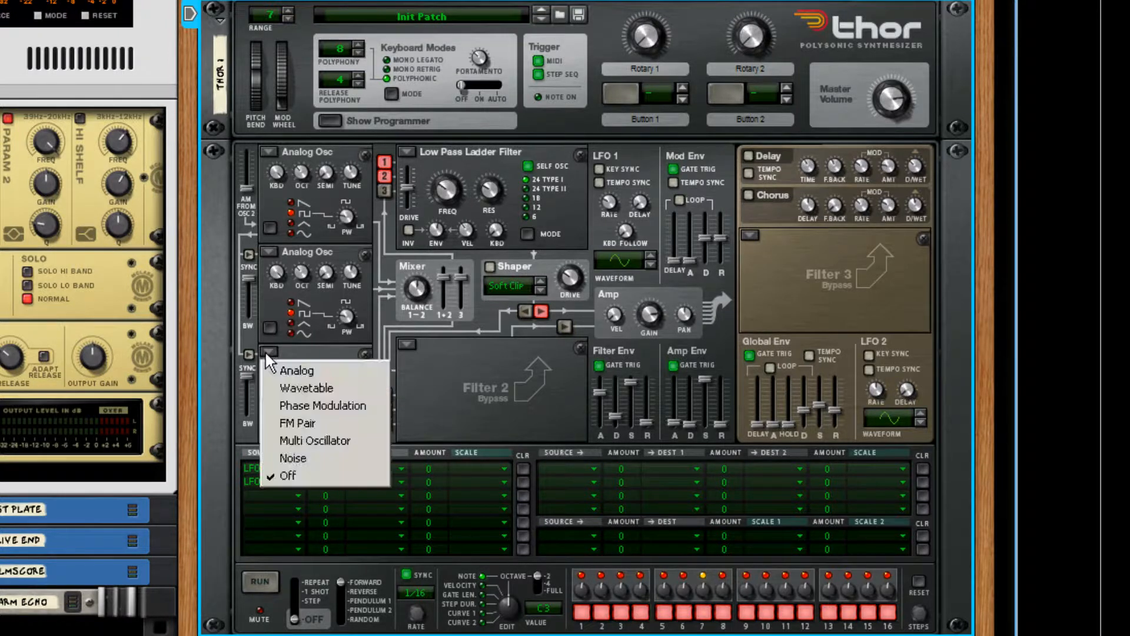
{"action": "left_click", "coordinate": [354, 370]}
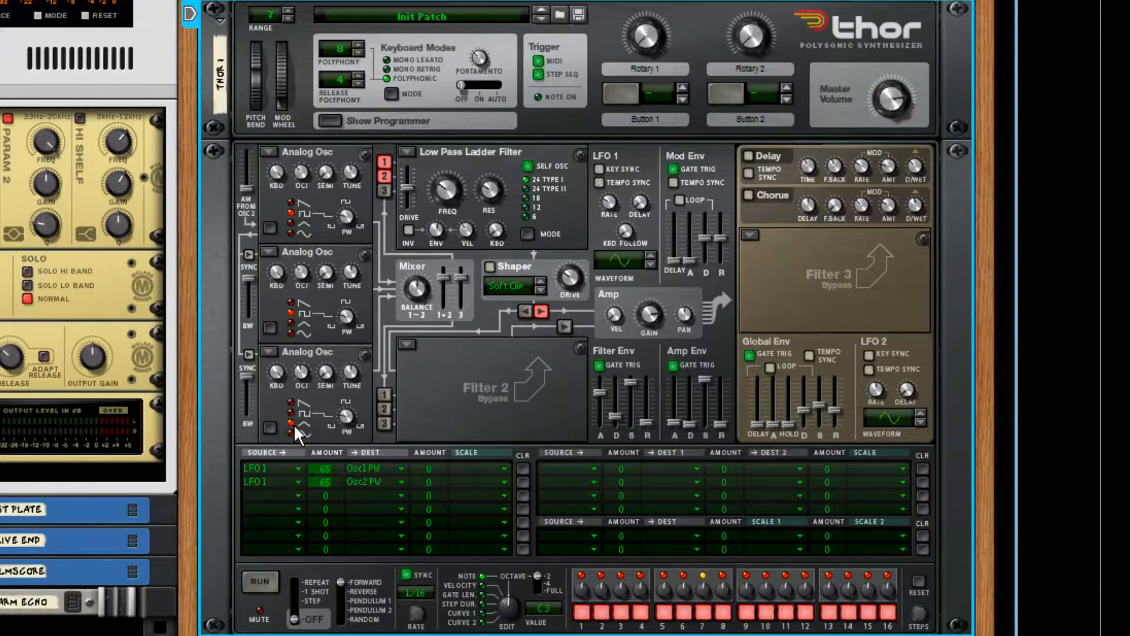
Step: Lower the octave of Osc 3 and route the oscillator into the Low Pass Ladder Filter
{"action": "left_click_drag", "start_coordinate": [299, 370], "coordinate": [298, 421]}
{"action": "left_click", "coordinate": [384, 193]}
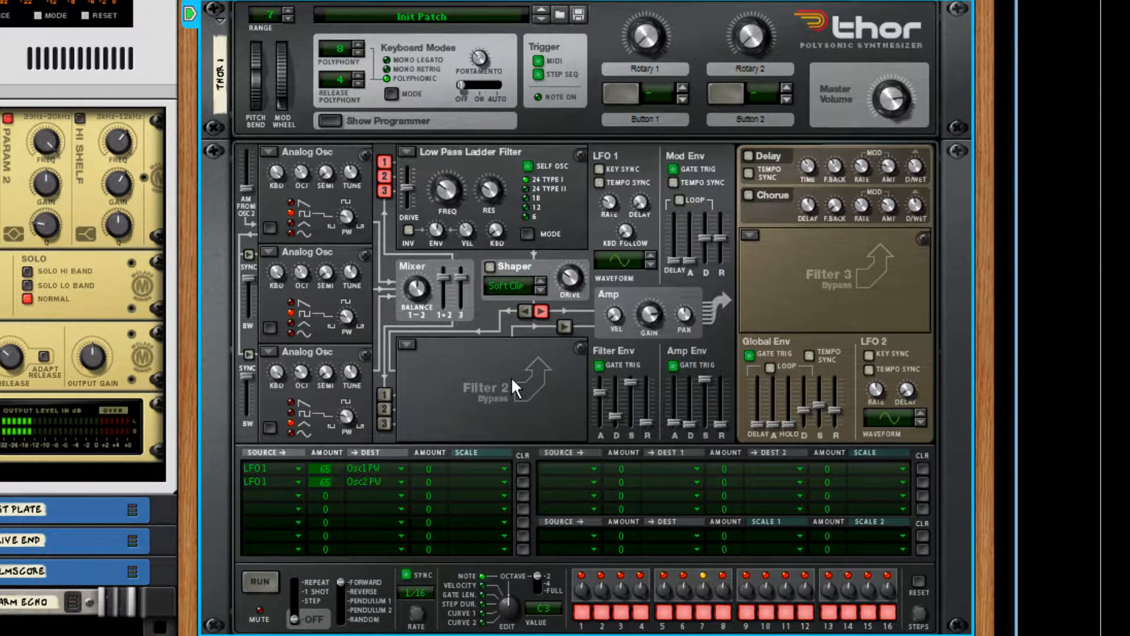
Step: Shorten the filter envelope's attack to its minimum and pull its sustain down to −∞ for a decaying sound
{"action": "mouse_move", "coordinate": [685, 408]}
{"action": "mouse_move", "coordinate": [603, 393]}
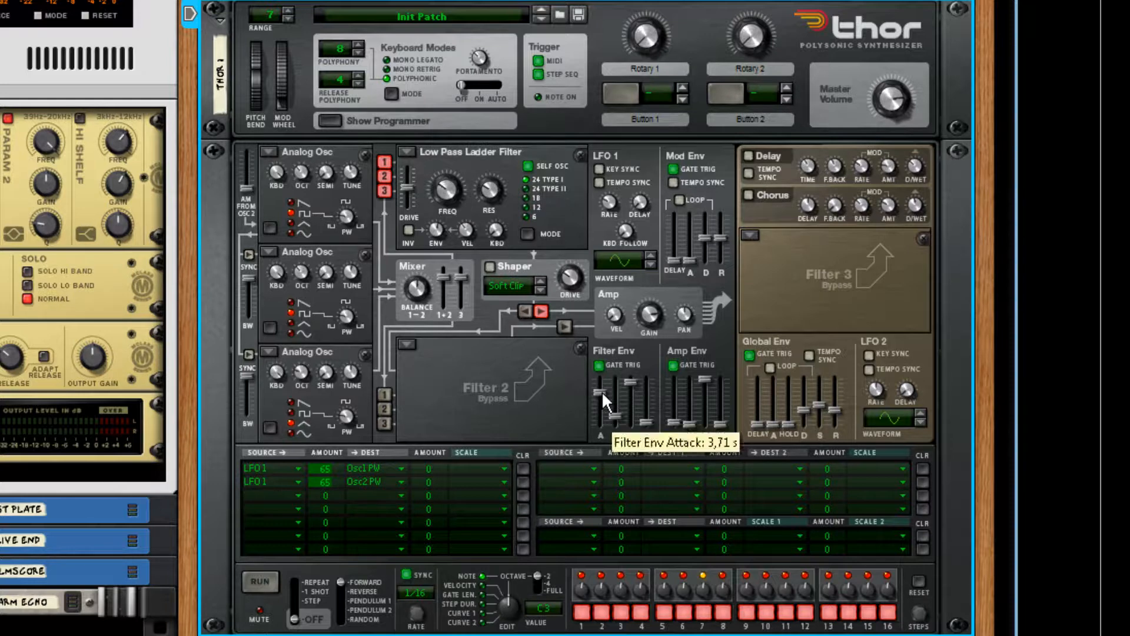
{"action": "left_click_drag", "start_coordinate": [601, 392], "coordinate": [594, 394]}
{"action": "mouse_move", "coordinate": [594, 398]}
{"action": "left_click_drag", "start_coordinate": [608, 392], "coordinate": [601, 417]}
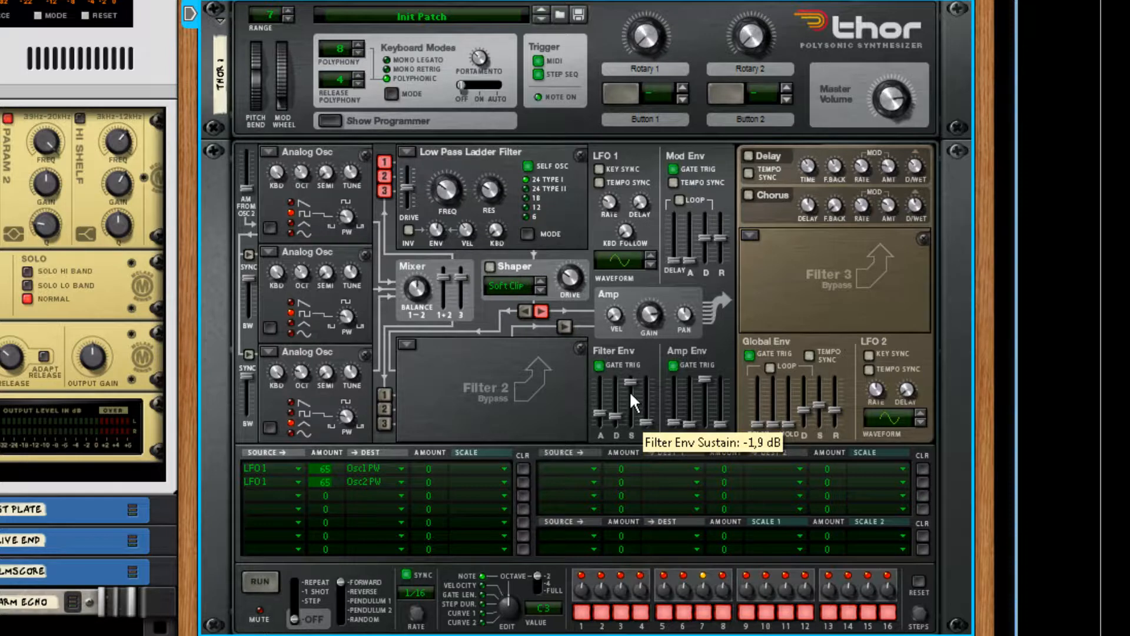
{"action": "left_click_drag", "start_coordinate": [632, 381], "coordinate": [618, 410]}
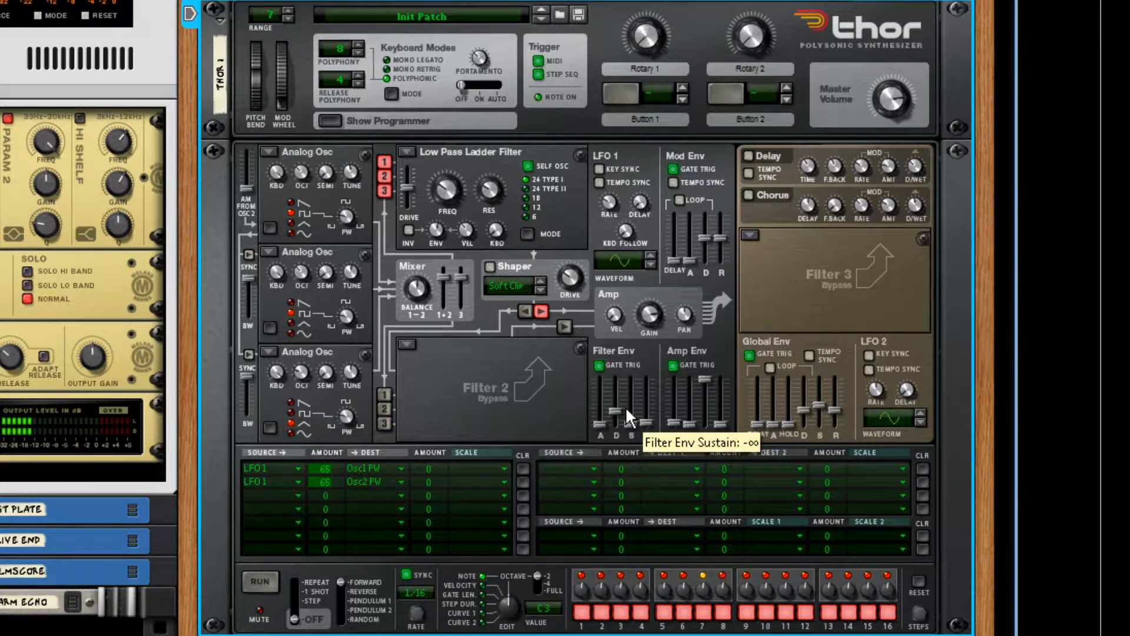
Step: Pull the amp envelope's sustain down, lengthen its decay and try a filter envelope decay of 3.65 s
{"action": "mouse_move", "coordinate": [704, 386]}
{"action": "left_mouse_down"}
{"action": "mouse_move", "coordinate": [705, 411]}
{"action": "mouse_move", "coordinate": [705, 379]}
{"action": "left_mouse_up"}
{"action": "mouse_move", "coordinate": [691, 422]}
{"action": "left_mouse_down"}
{"action": "mouse_move", "coordinate": [698, 362]}
{"action": "mouse_move", "coordinate": [702, 419]}
{"action": "left_mouse_up"}
{"action": "left_click_drag", "start_coordinate": [693, 363], "coordinate": [690, 416]}
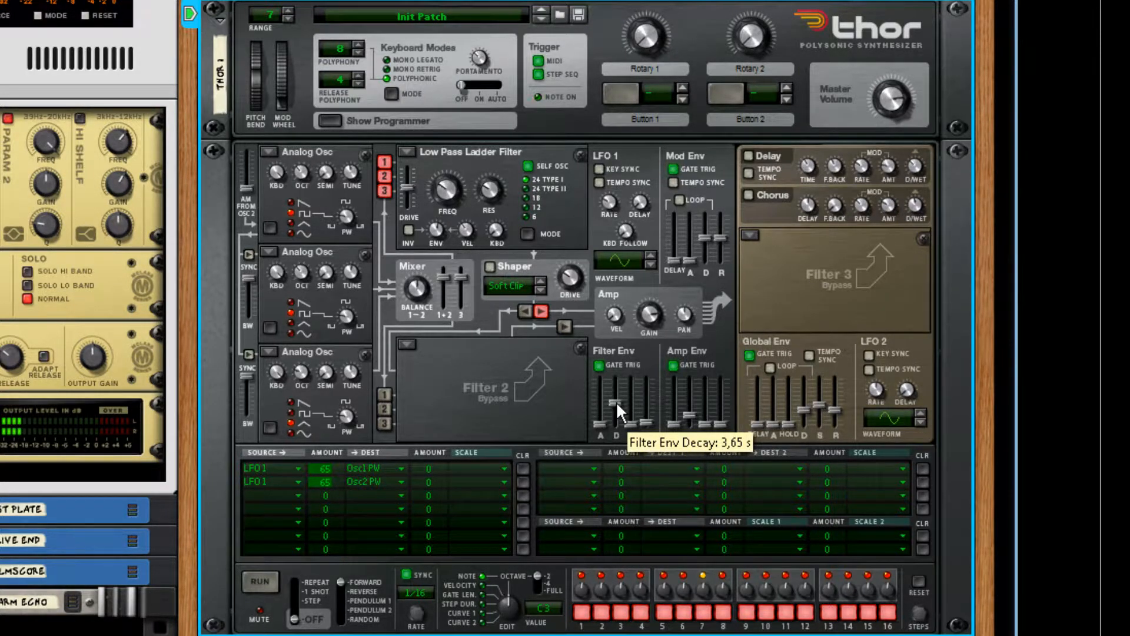
Step: Lengthen the filter envelope's attack, set its sustain to −3.7 dB, and raise the amp envelope's sustain with a slightly shorter decay
{"action": "left_click_drag", "start_coordinate": [601, 423], "coordinate": [636, 385]}
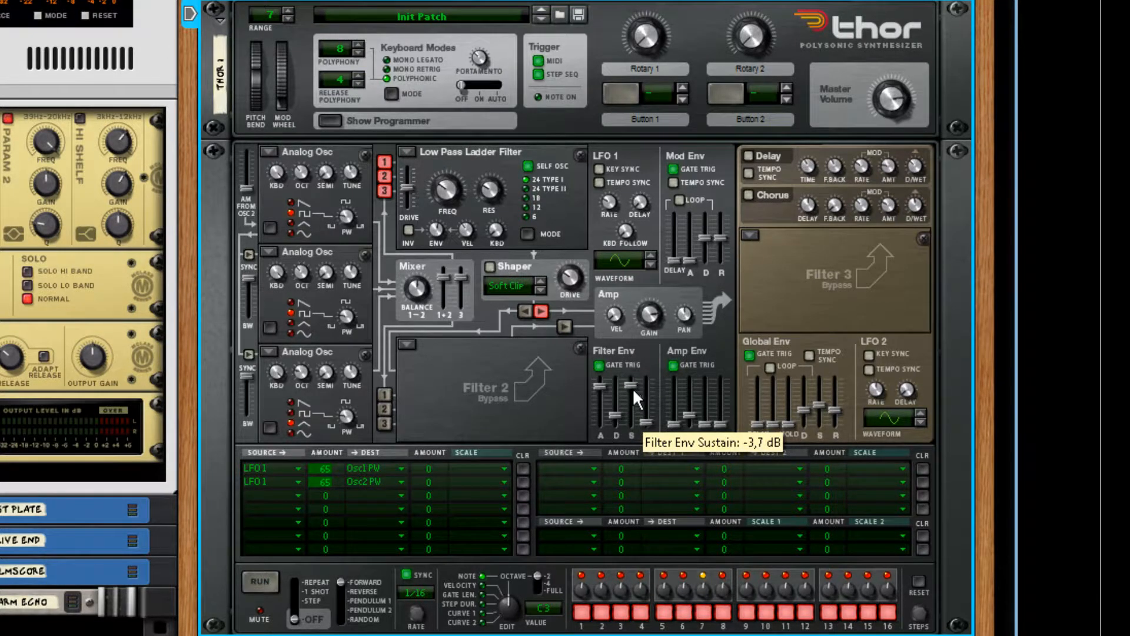
{"action": "left_click_drag", "start_coordinate": [704, 425], "coordinate": [712, 371]}
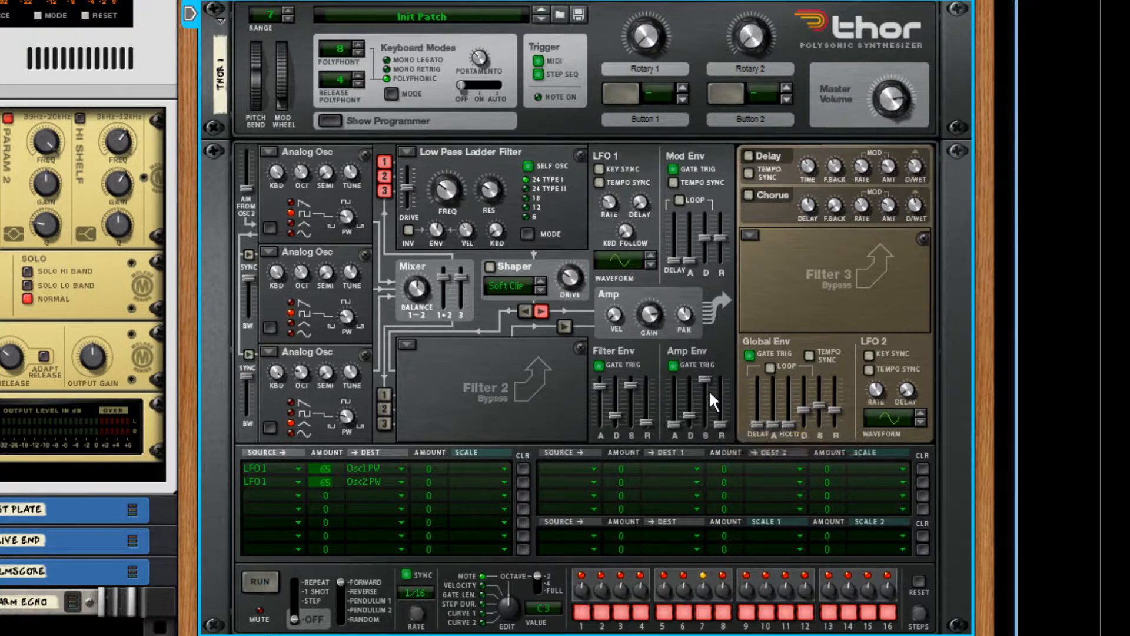
{"action": "left_click_drag", "start_coordinate": [690, 419], "coordinate": [690, 423]}
Step: Pull Osc 3's mixer level down to −∞ and bring it back up to sit below the Osc 1+2 level
{"action": "mouse_move", "coordinate": [462, 278]}
{"action": "left_click_drag", "start_coordinate": [461, 273], "coordinate": [460, 313]}
{"action": "left_click_drag", "start_coordinate": [465, 305], "coordinate": [461, 286]}
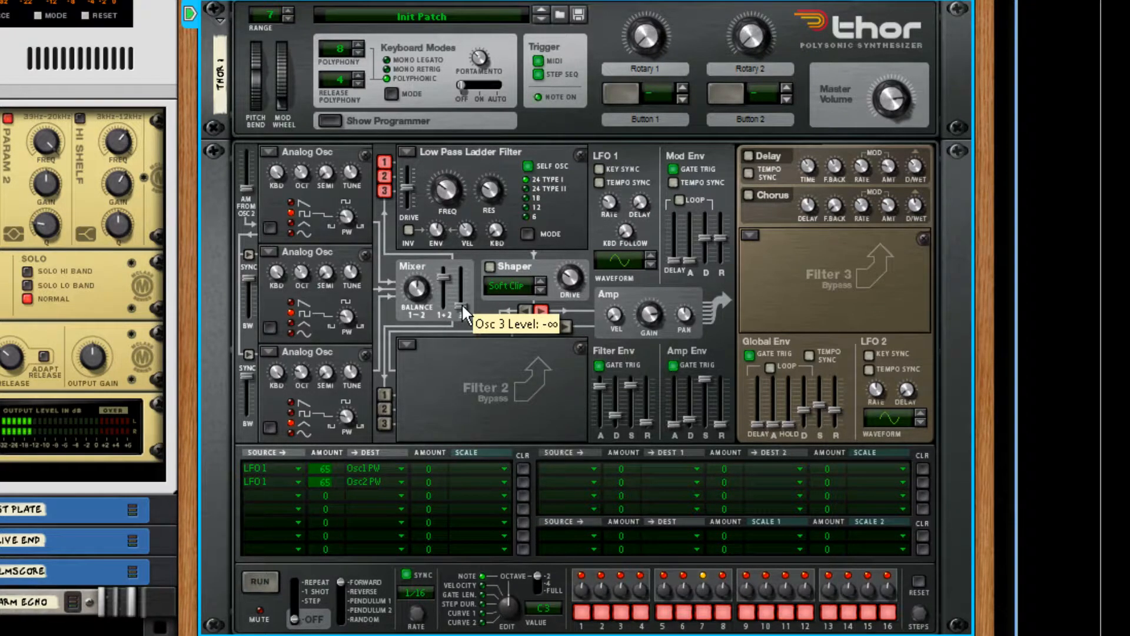
{"action": "left_click_drag", "start_coordinate": [464, 297], "coordinate": [465, 295]}
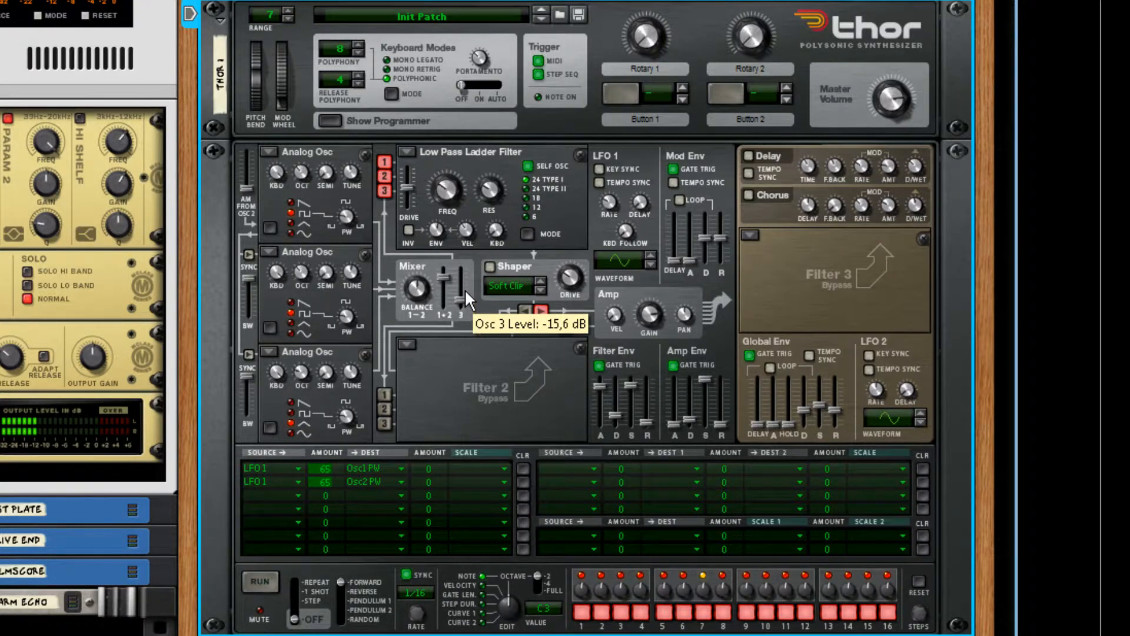
{"action": "left_click_drag", "start_coordinate": [463, 288], "coordinate": [460, 288]}
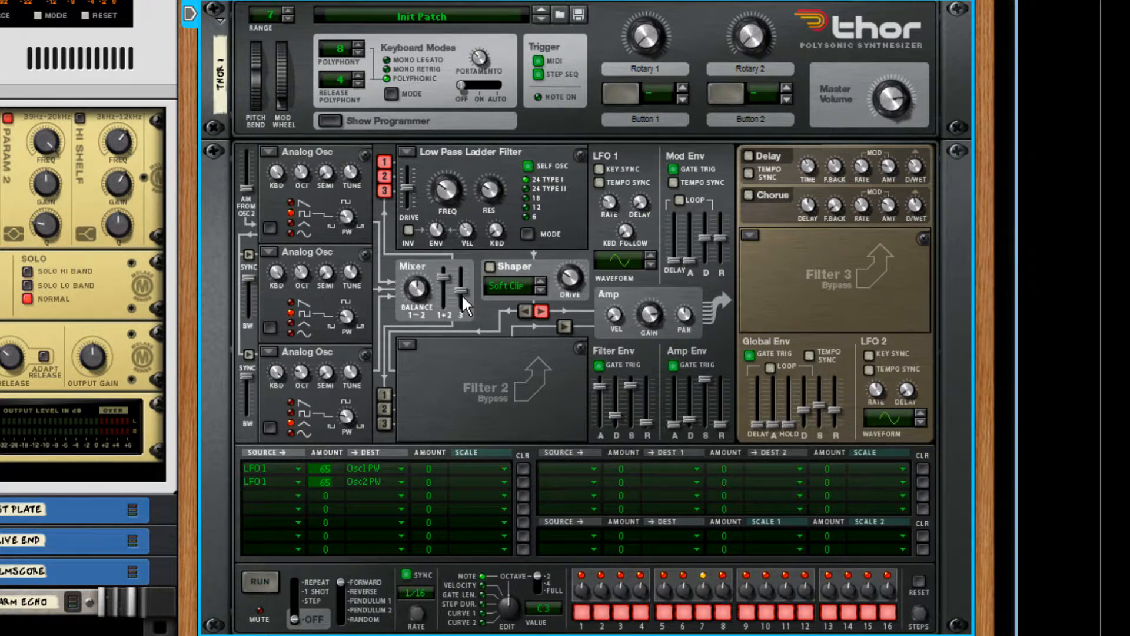
{"action": "mouse_move", "coordinate": [461, 294]}
Step: Turn on the Soft Clip shaper and adjust its drive around 96
{"action": "left_click", "coordinate": [490, 268]}
{"action": "mouse_move", "coordinate": [585, 285]}
{"action": "left_mouse_down"}
{"action": "mouse_move", "coordinate": [571, 320]}
{"action": "mouse_move", "coordinate": [578, 399]}
{"action": "mouse_move", "coordinate": [584, 281]}
{"action": "mouse_move", "coordinate": [581, 384]}
{"action": "mouse_move", "coordinate": [571, 307]}
{"action": "mouse_move", "coordinate": [571, 322]}
{"action": "mouse_move", "coordinate": [581, 294]}
{"action": "left_mouse_up"}
{"action": "left_click_drag", "start_coordinate": [576, 280], "coordinate": [589, 147]}
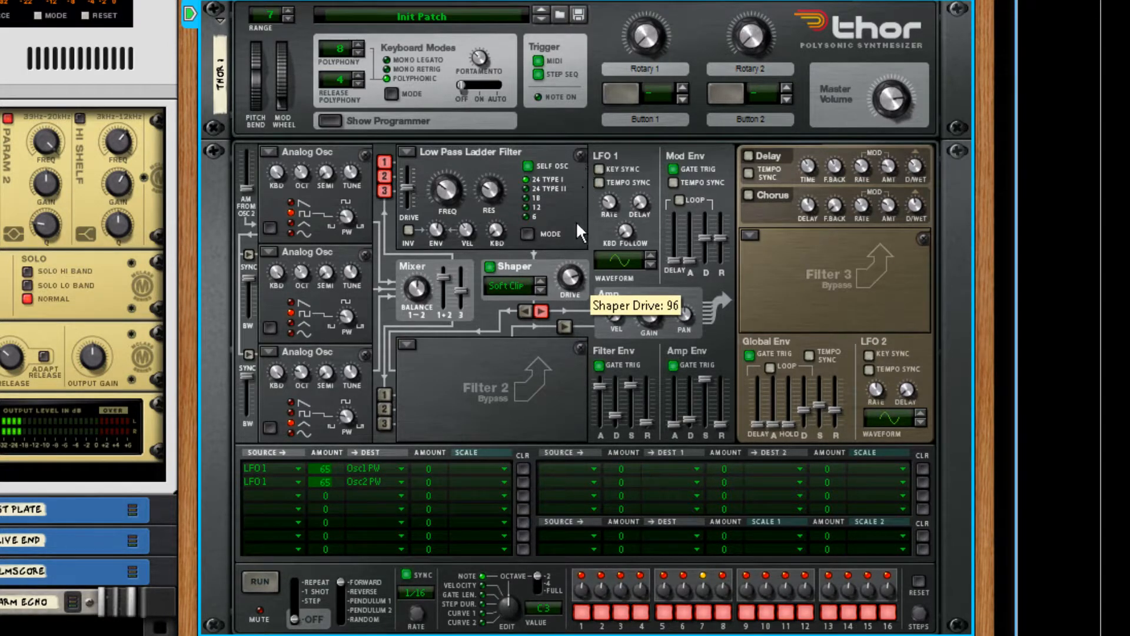
{"action": "left_click_drag", "start_coordinate": [577, 224], "coordinate": [570, 291]}
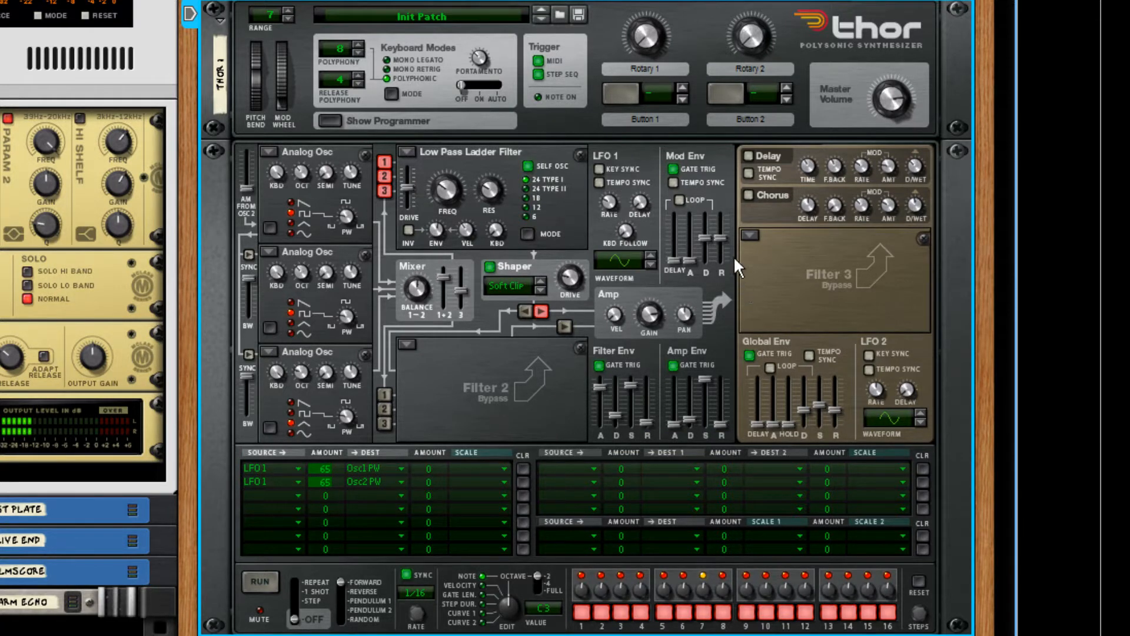
Step: Turn on the chorus effect and adjust the rate of LFO 1 around 1.28 Hz
{"action": "left_click", "coordinate": [749, 195]}
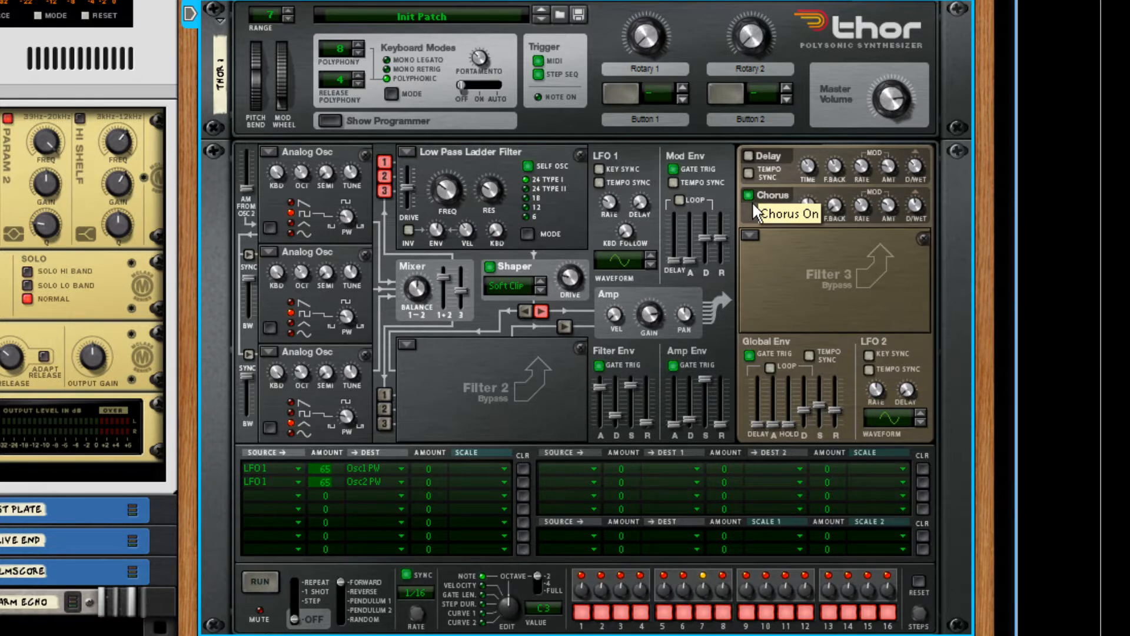
{"action": "left_click", "coordinate": [749, 195]}
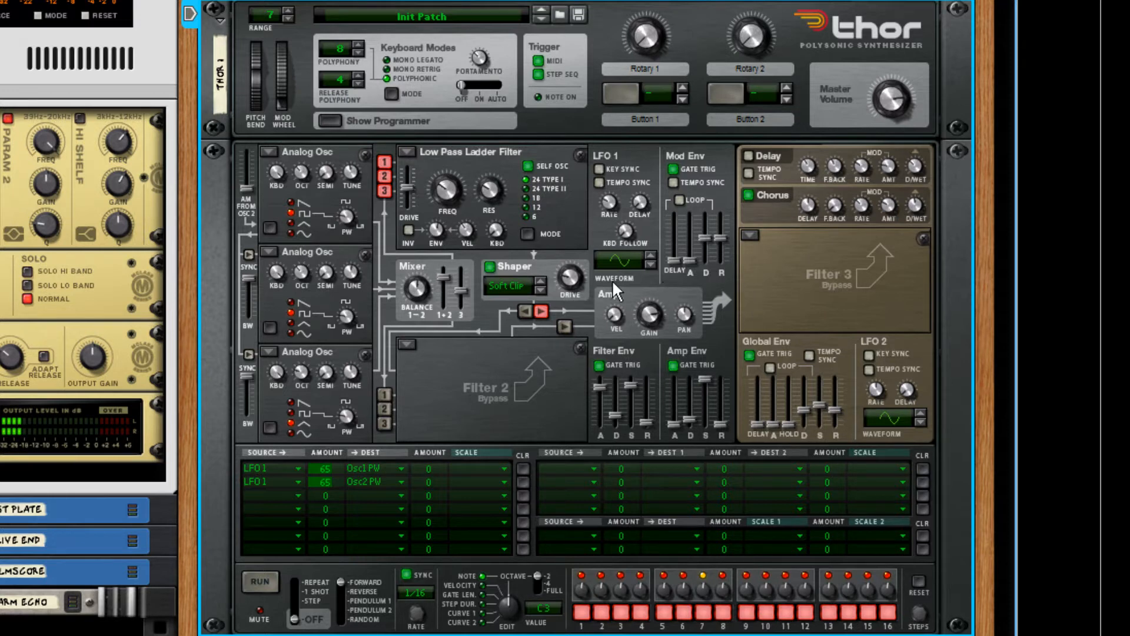
{"action": "left_click_drag", "start_coordinate": [617, 178], "coordinate": [619, 151]}
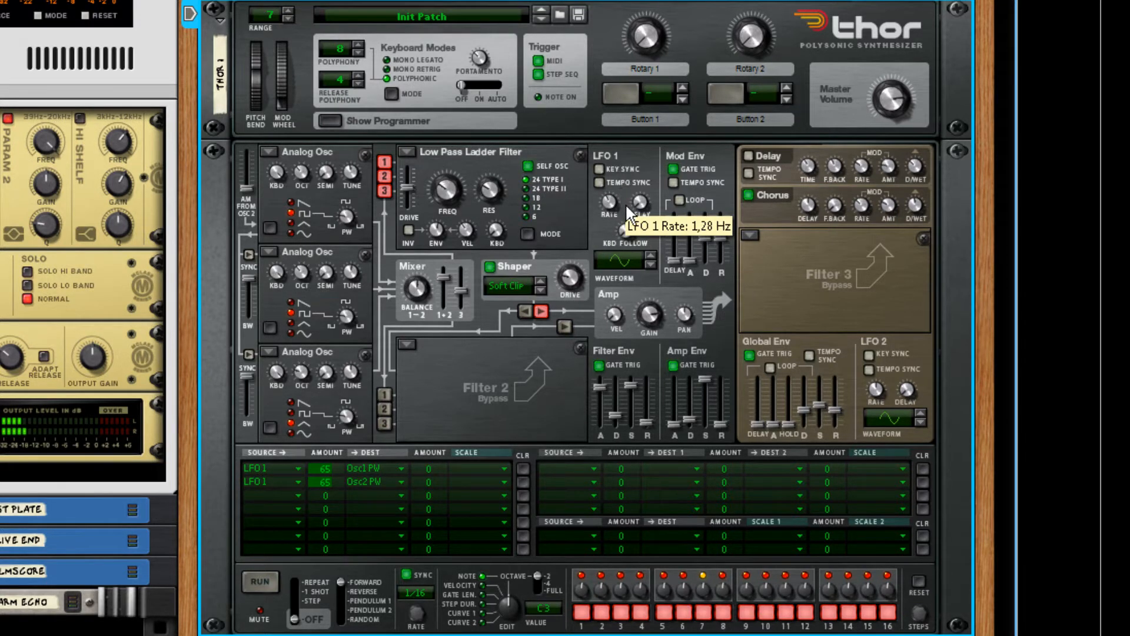
{"action": "left_click_drag", "start_coordinate": [613, 203], "coordinate": [624, 144]}
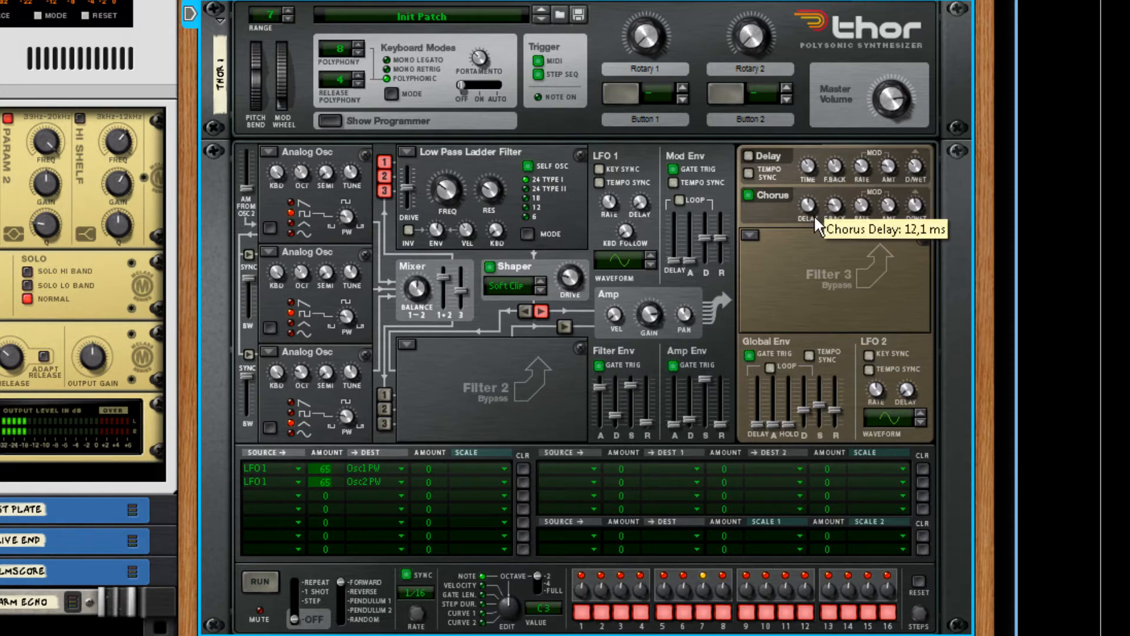
Step: Adjust the delay time of the chorus effect
{"action": "left_click_drag", "start_coordinate": [813, 215], "coordinate": [818, 303]}
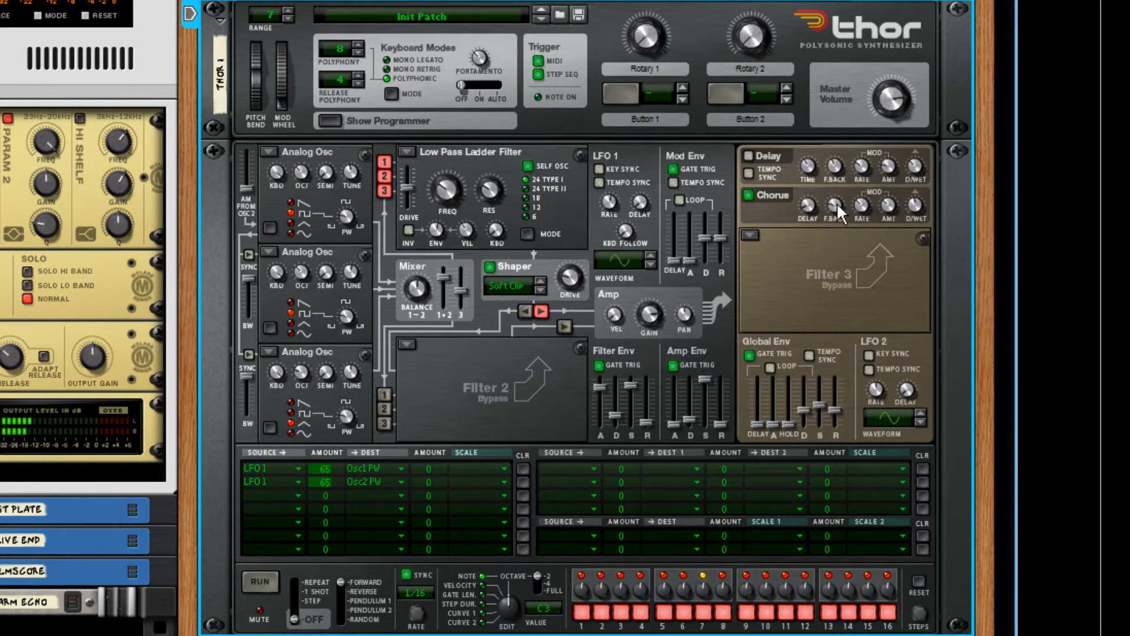